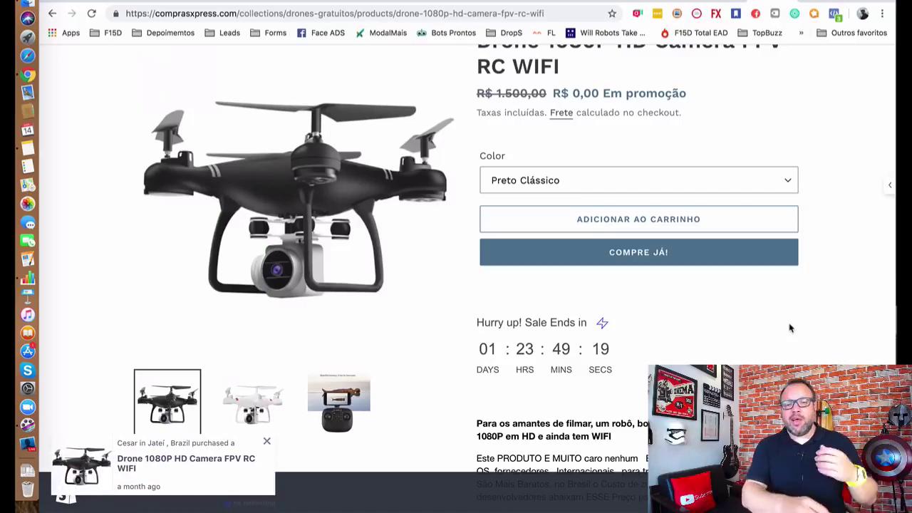
# - Add the Preto Clássico Drone 1080P HD Camera FPV RC WIFI to the cart and inspect the cart page's events in Facebook Pixel Helper
pyautogui.scroll(2, 801, 146)
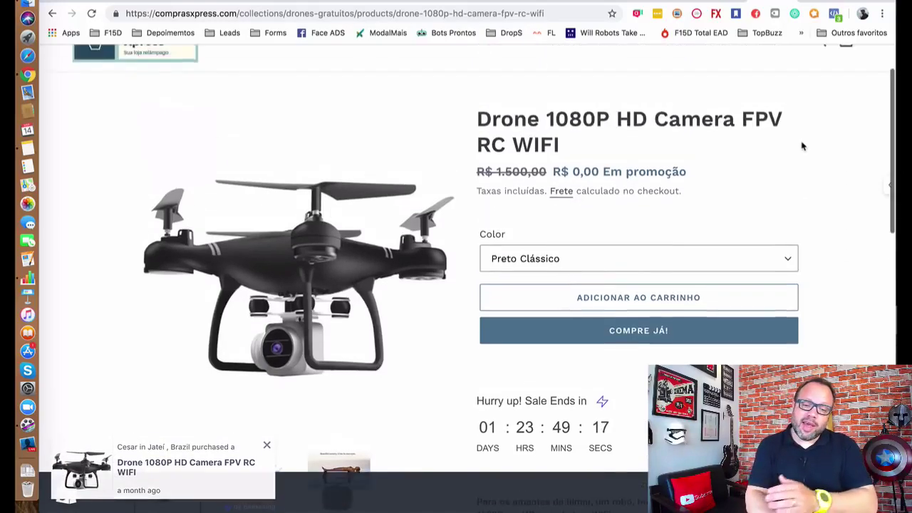
pyautogui.scroll(-1, 801, 146)
pyautogui.scroll(-2, 419, 241)
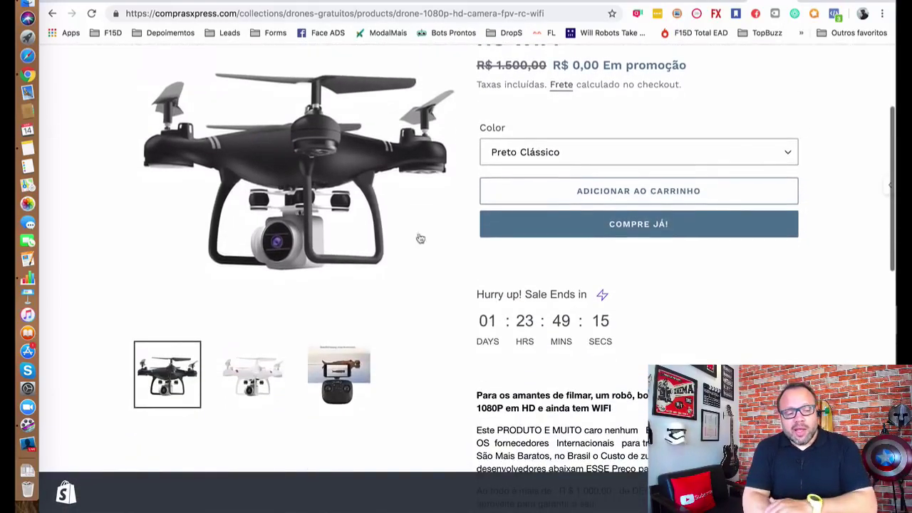
pyautogui.scroll(2, 642, 285)
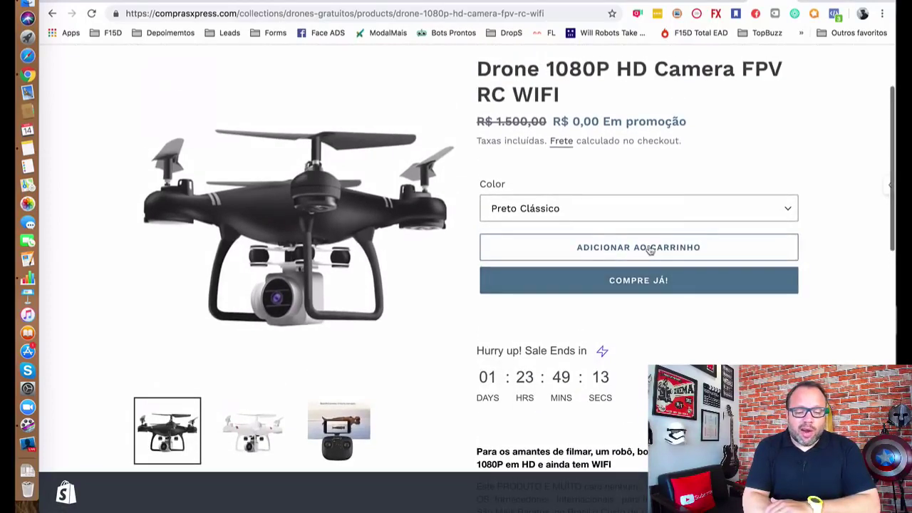
pyautogui.click(650, 247)
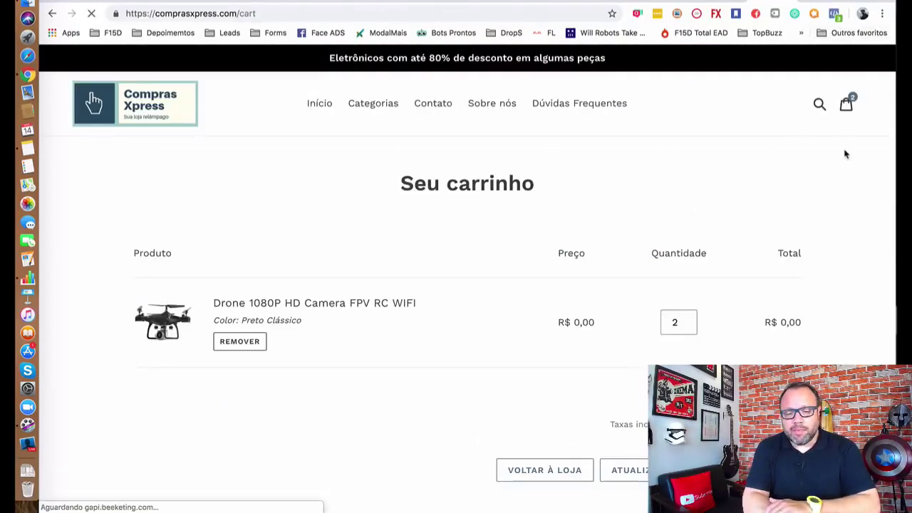
pyautogui.click(834, 14)
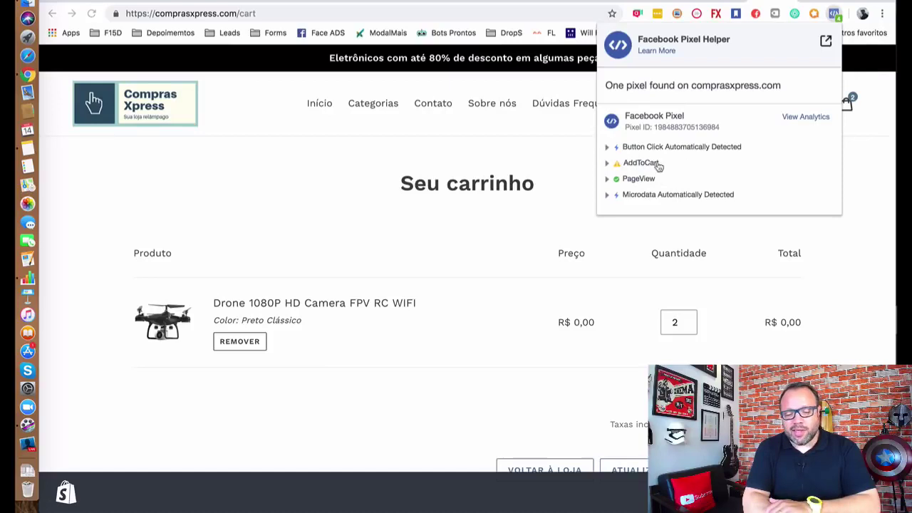
pyautogui.click(871, 179)
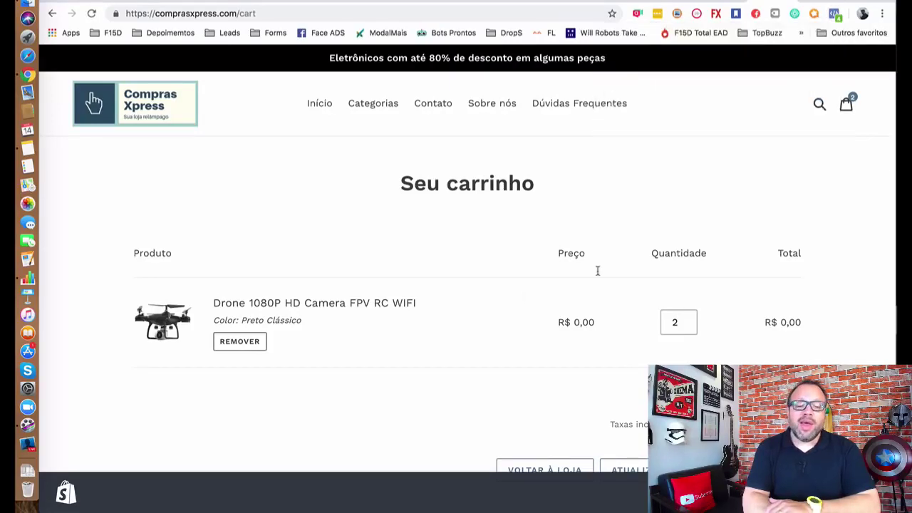
# - Proceed from the cart to checkout and inspect the checkout page's events in Facebook Pixel Helper
pyautogui.scroll(-5, 507, 303)
pyautogui.click(725, 314)
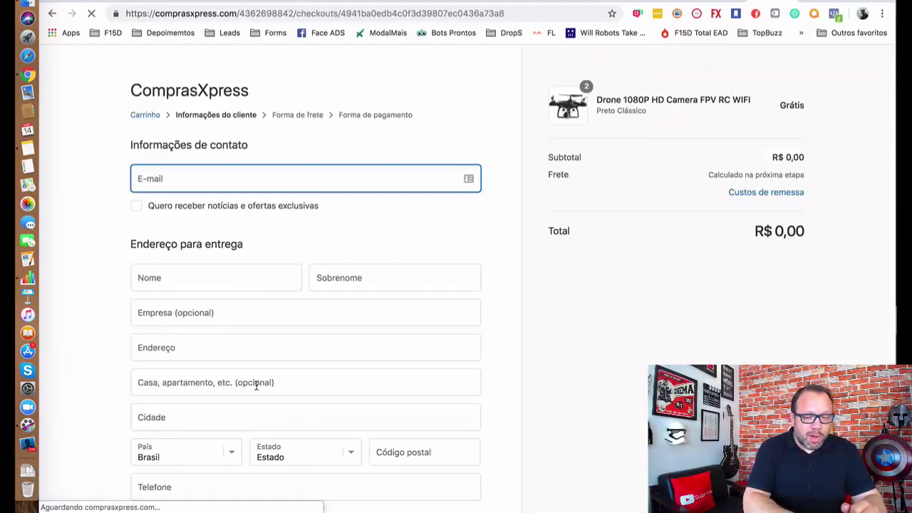
pyautogui.click(834, 14)
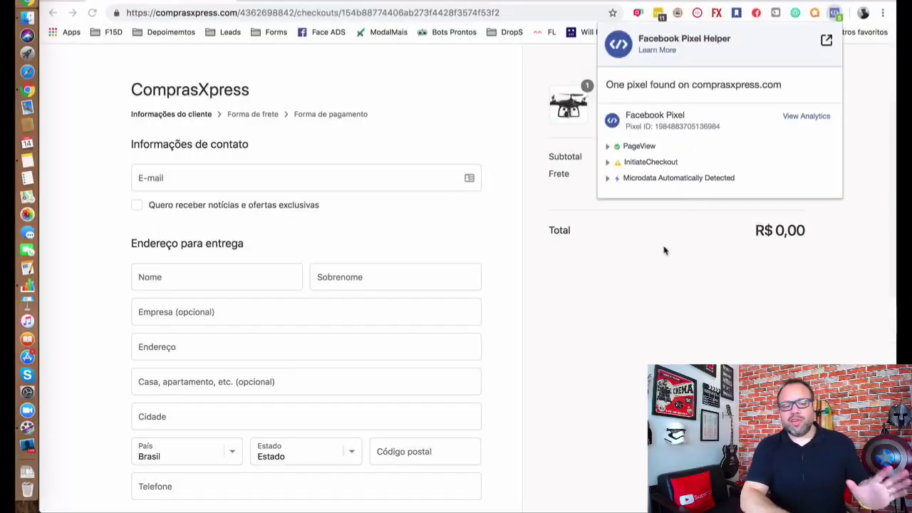
pyautogui.click(654, 324)
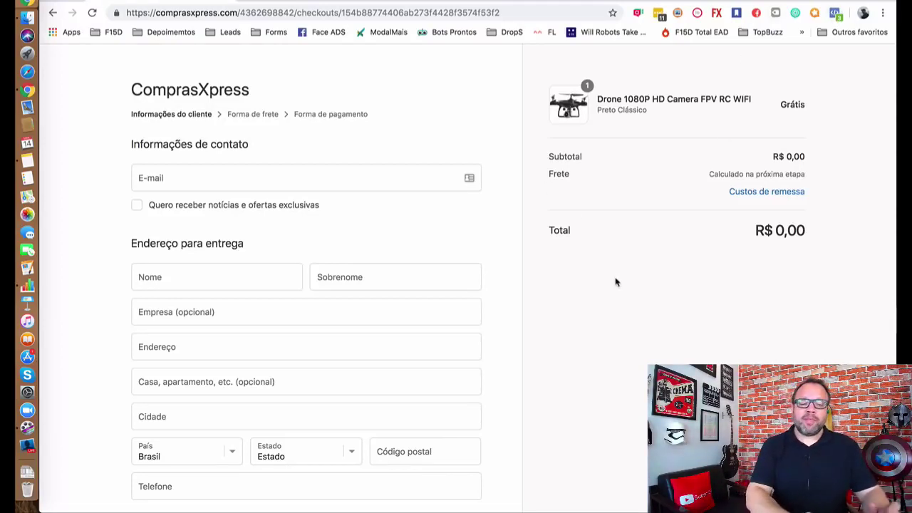
# - Go to Facebook, enter the ads manager and open the Pixels data sources in Gerenciador de eventos
pyautogui.click(424, 13)
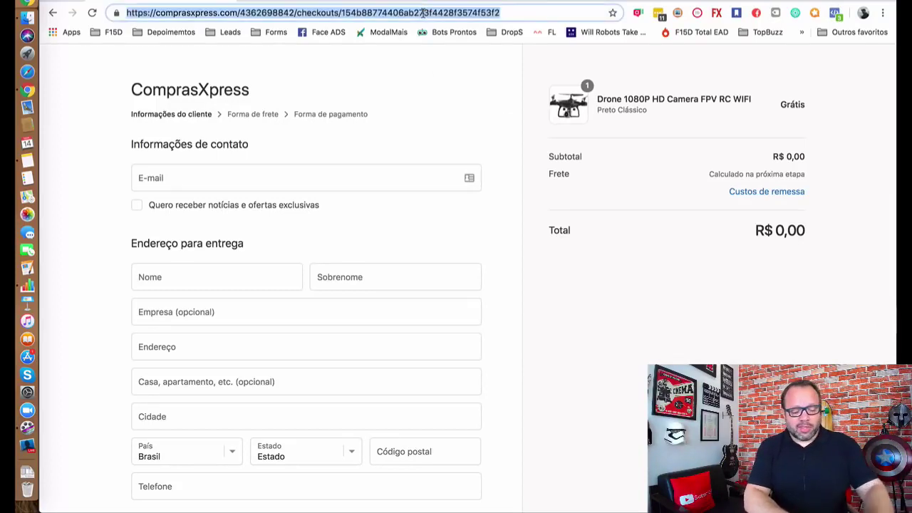
pyautogui.write('facebook')
pyautogui.press('Return')
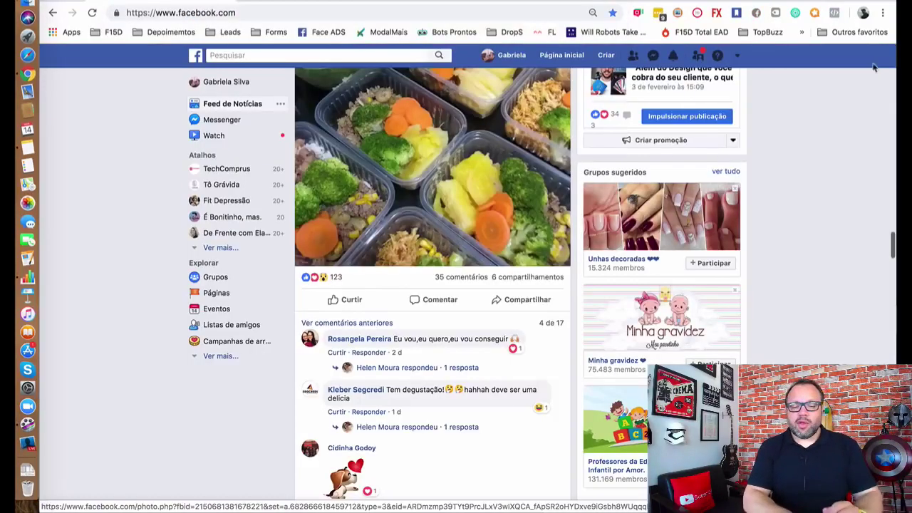
pyautogui.click(739, 57)
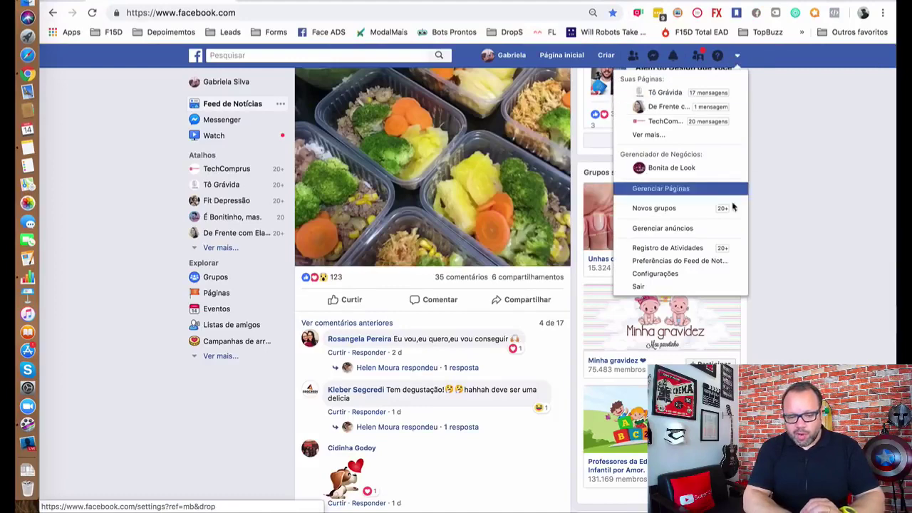
pyautogui.click(669, 230)
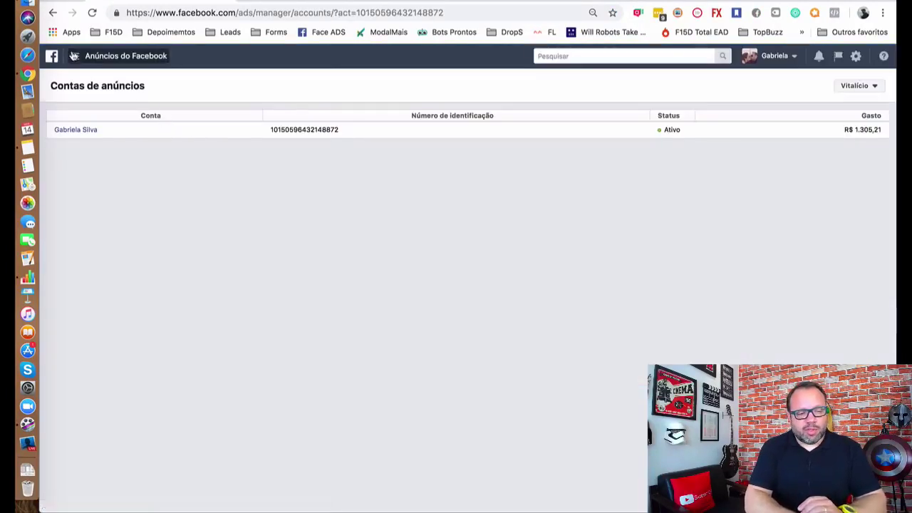
pyautogui.click(75, 59)
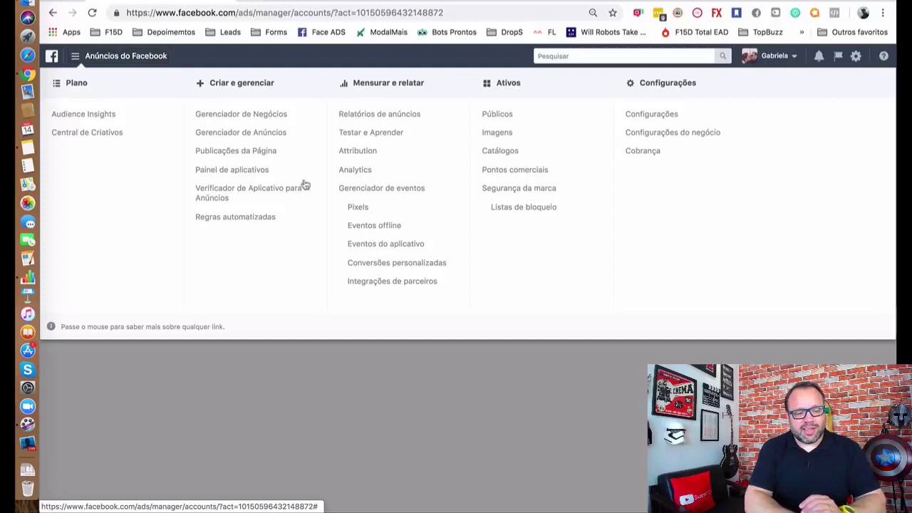
pyautogui.click(360, 209)
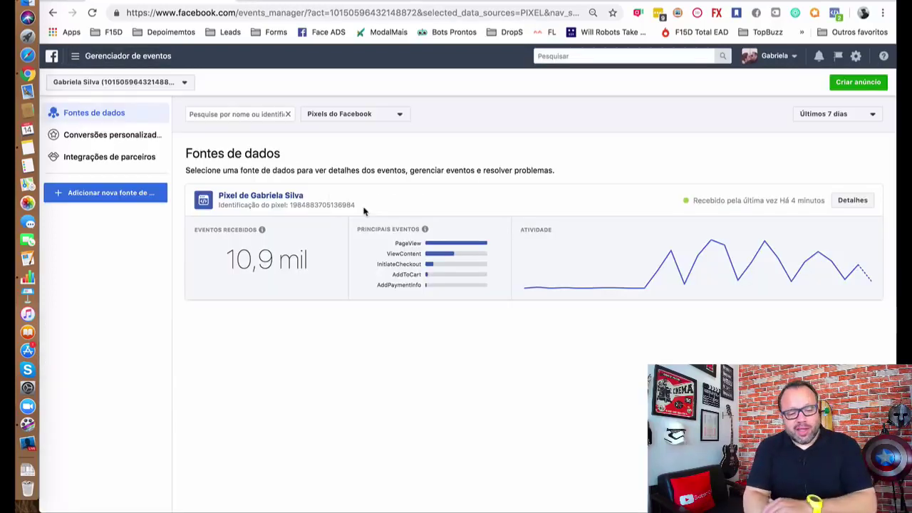
pyautogui.moveTo(428, 228)
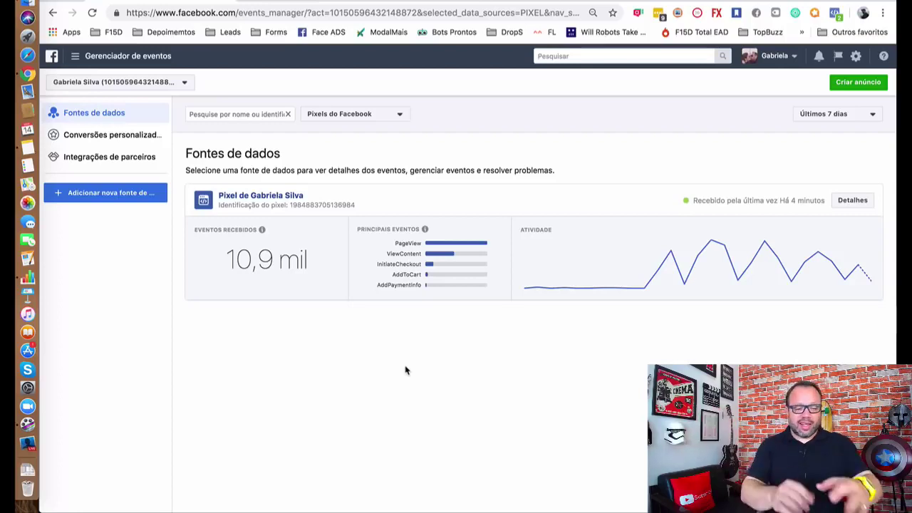
# - Open the pixel's details and chart AddToCart in place of InitiateCheckout in the Visão geral graph
pyautogui.click(854, 201)
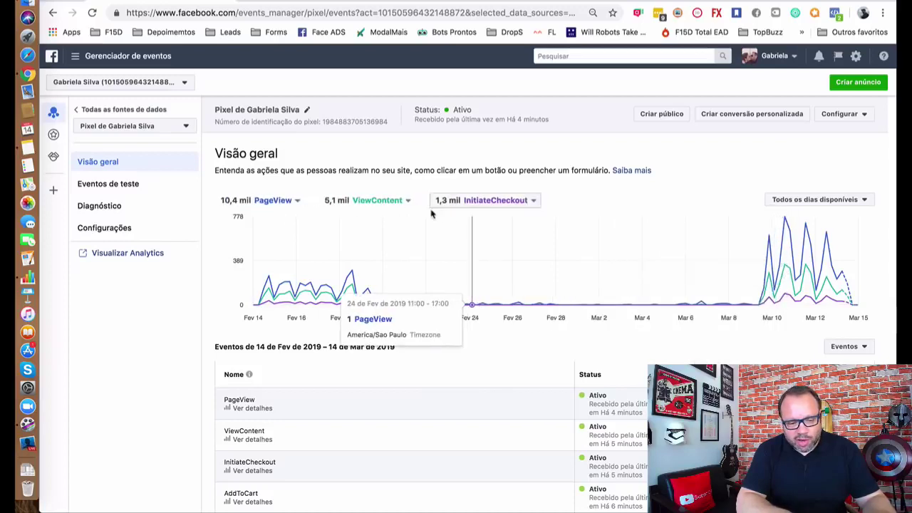
pyautogui.click(519, 206)
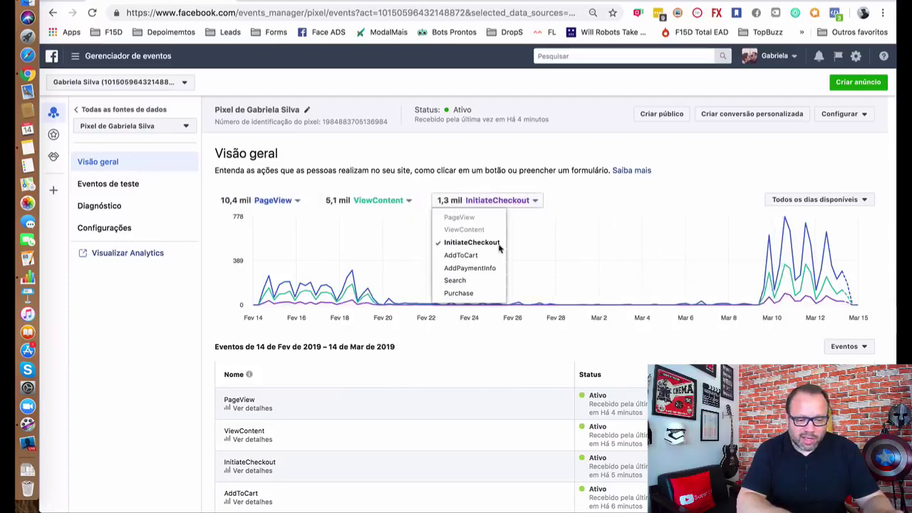
pyautogui.click(423, 256)
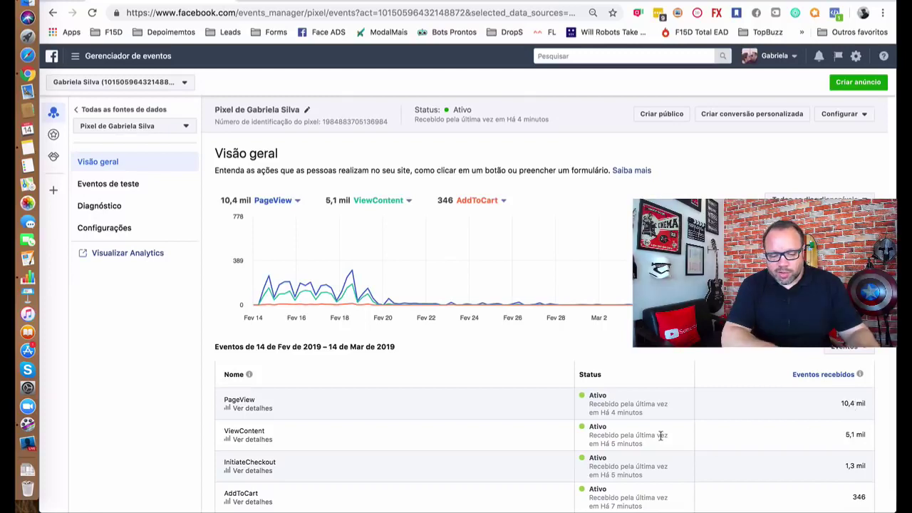
# - Examine the received event counts for InitiateCheckout and AddToCart in the pixel's events table
pyautogui.scroll(-1, 837, 439)
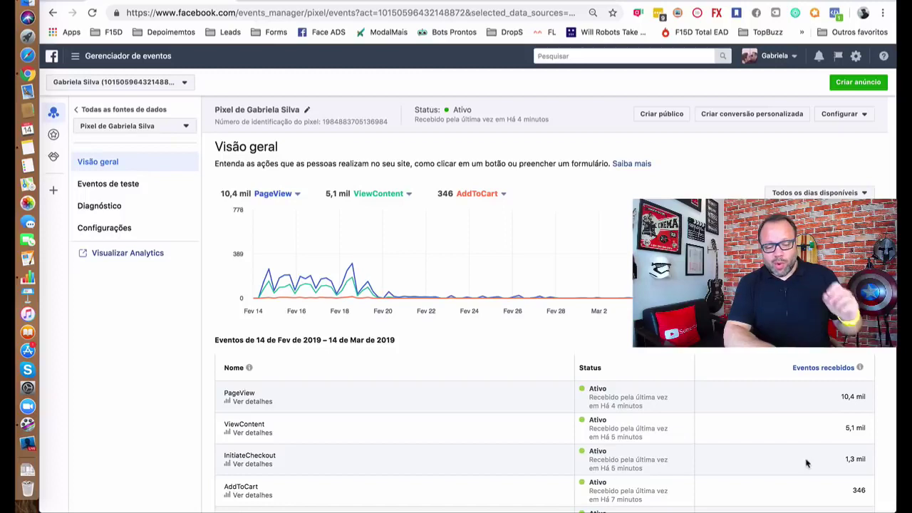
pyautogui.moveTo(846, 460); pyautogui.dragTo(858, 459)
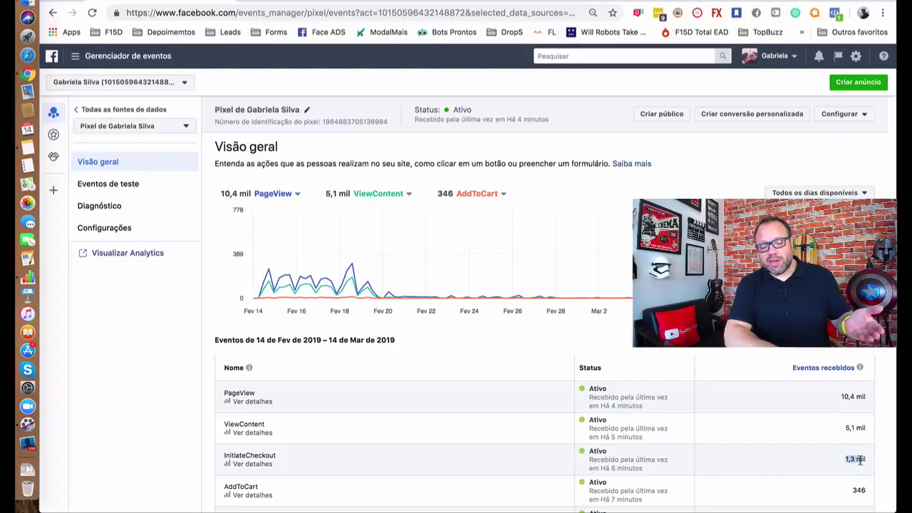
pyautogui.click(860, 460)
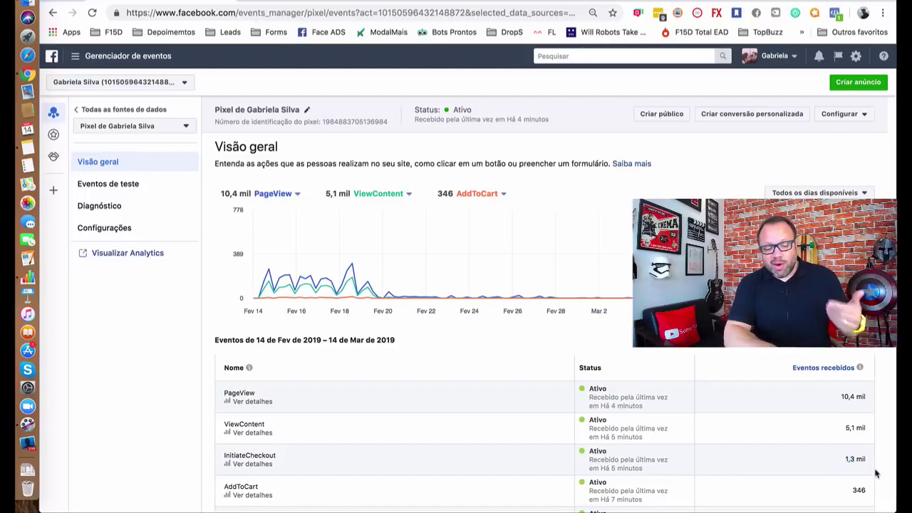
pyautogui.doubleClick(853, 491)
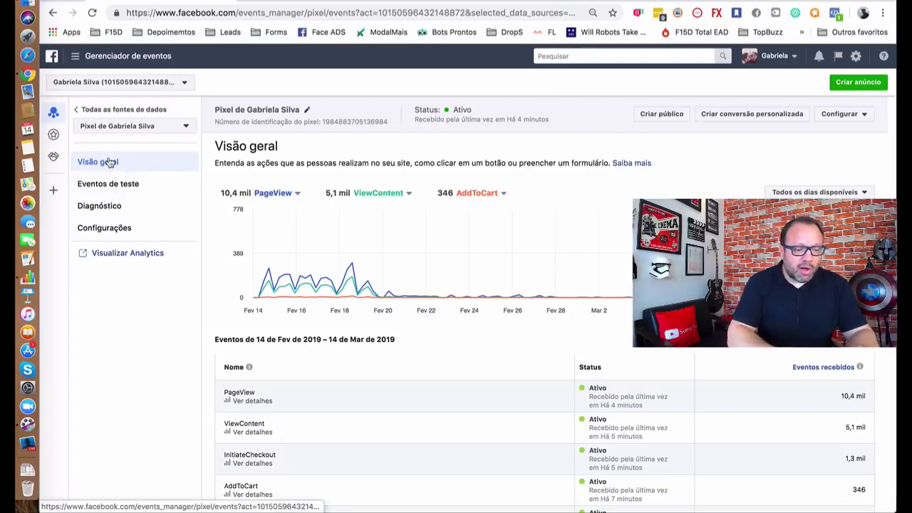
# - Reopen the pixel from the list of all data sources and start its manual code installation
pyautogui.click(93, 110)
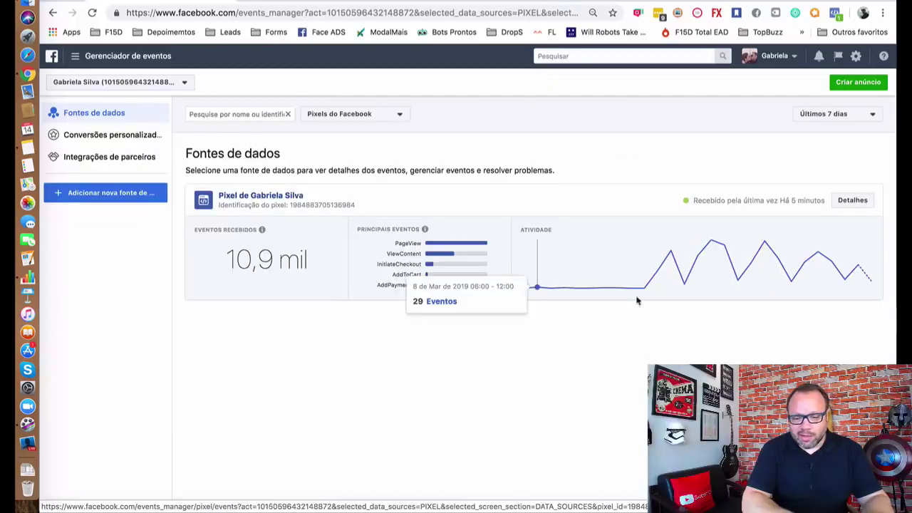
pyautogui.click(261, 199)
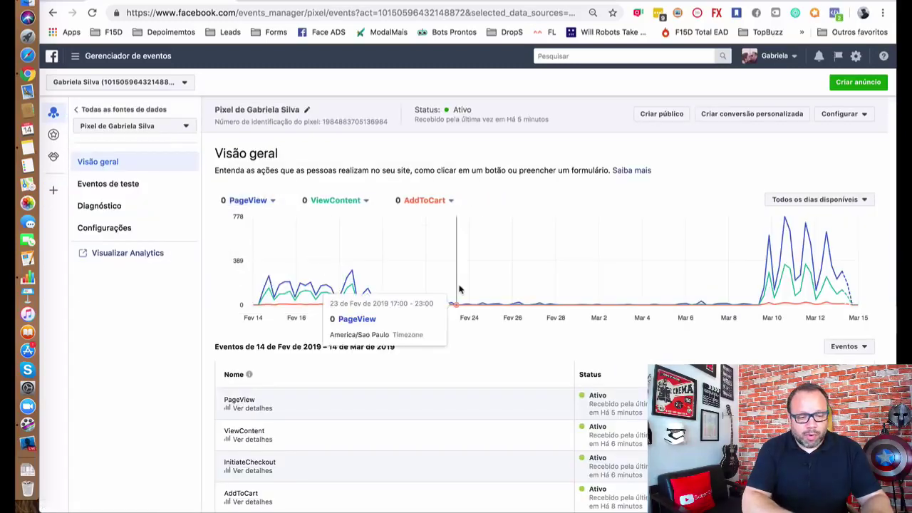
pyautogui.click(862, 114)
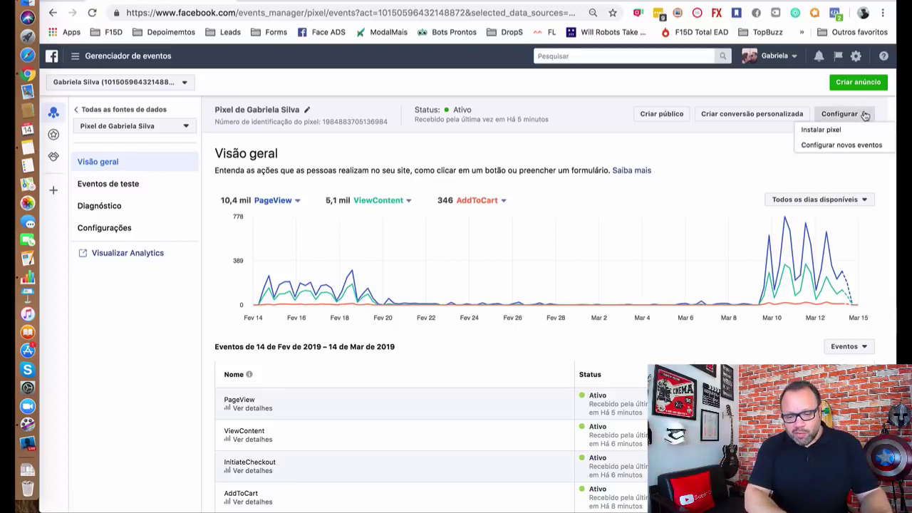
pyautogui.click(819, 131)
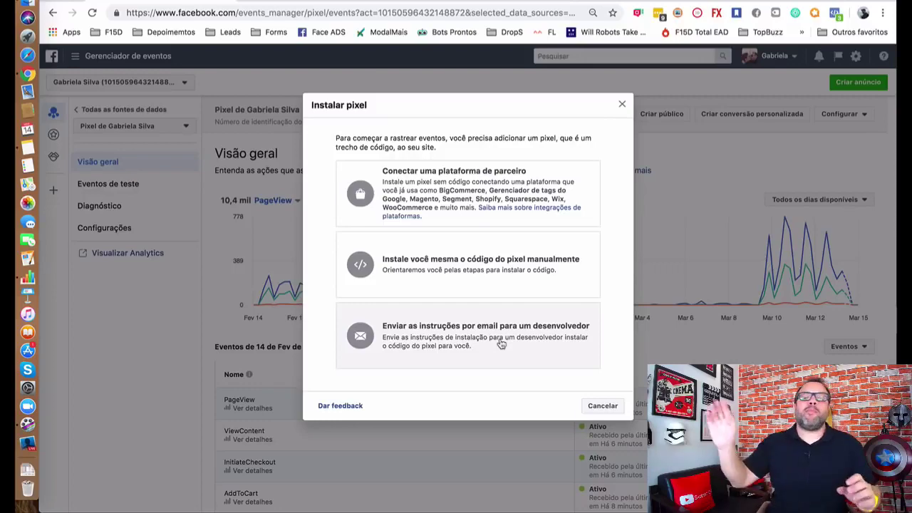
pyautogui.click(469, 270)
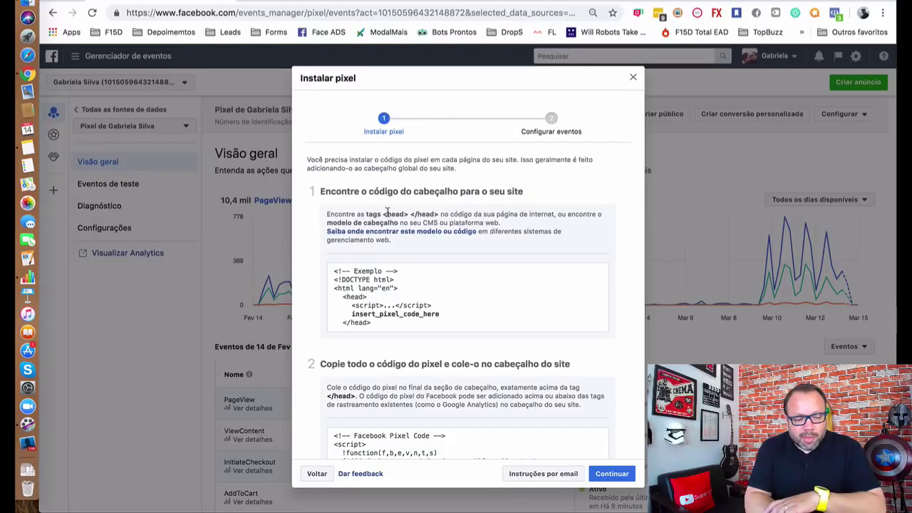
# - Examine the head tags and the insert_pixel_code_here line in the site header installation instructions
pyautogui.moveTo(382, 214); pyautogui.dragTo(443, 214)
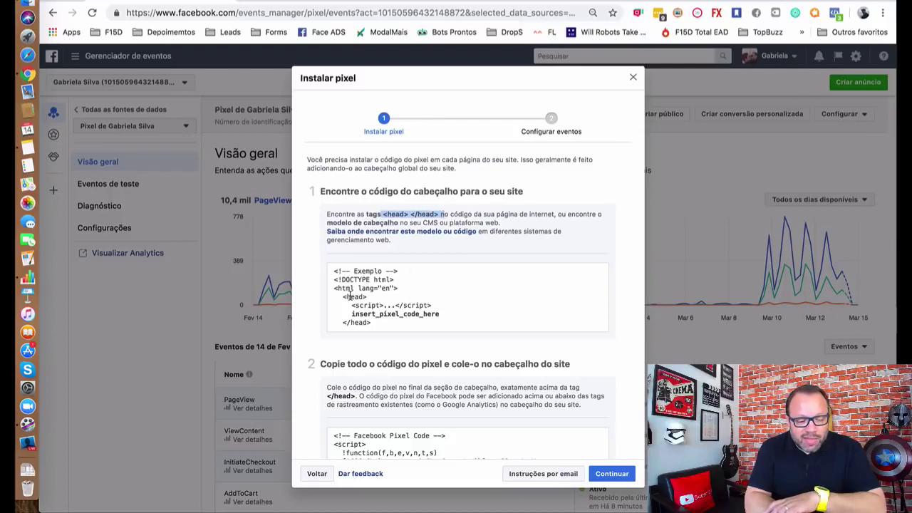
pyautogui.moveTo(343, 324); pyautogui.dragTo(475, 317)
pyautogui.click(359, 324)
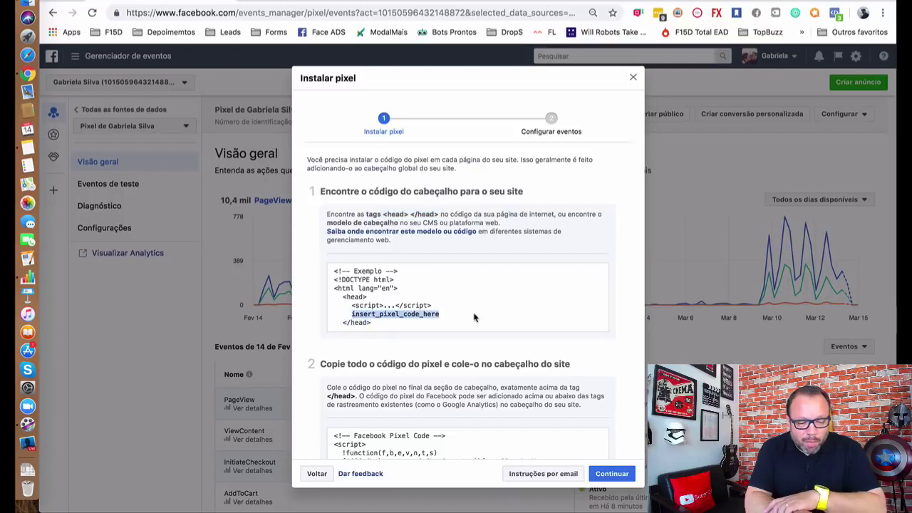
pyautogui.click(472, 317)
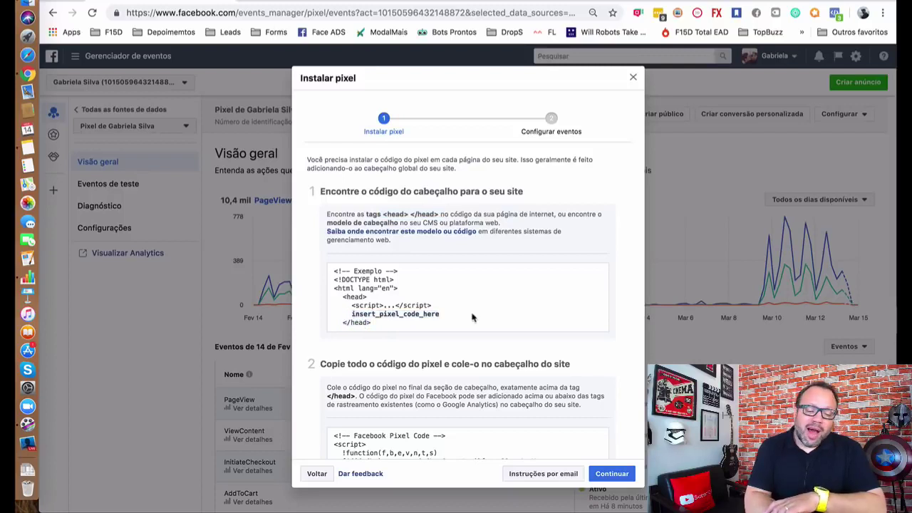
# - Copy the complete Facebook Pixel code to the clipboard from the second installation section
pyautogui.scroll(-5, 471, 318)
pyautogui.click(470, 314)
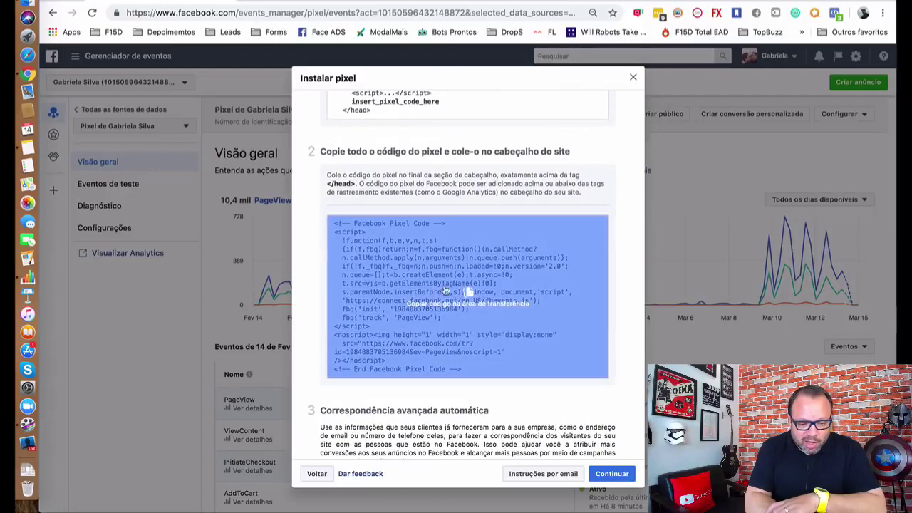
pyautogui.click(464, 294)
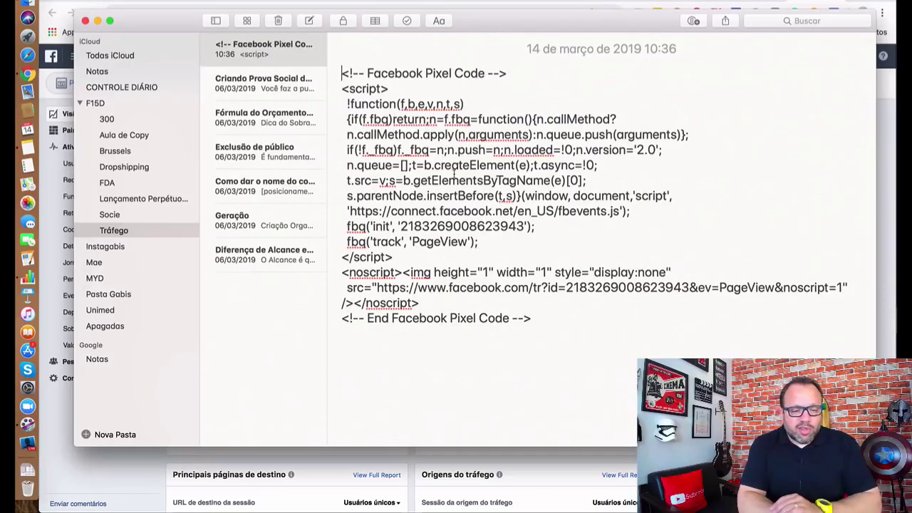
# - Review the whole pixel code in the Notes app and return to the Instalar pixel instructions in the browser
pyautogui.press('super+a')
pyautogui.click(598, 357)
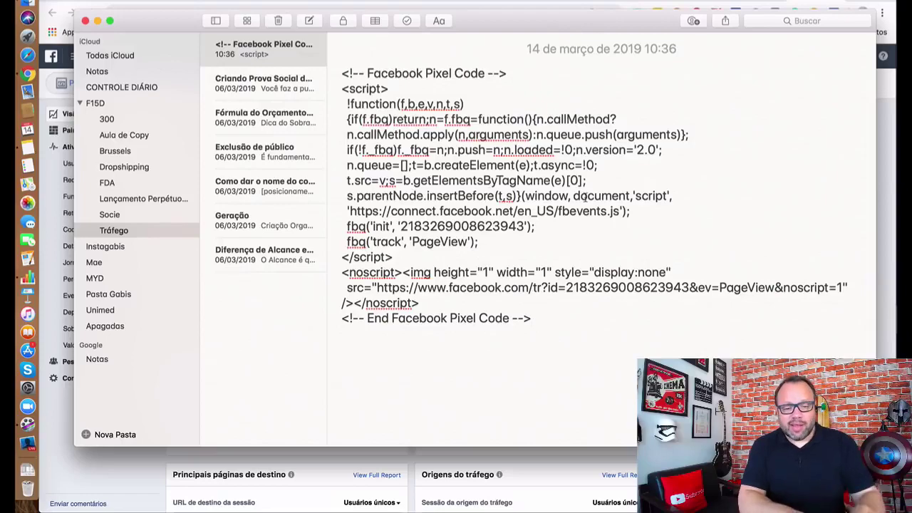
pyautogui.hotkey('ctrl', 'Up')
pyautogui.click(377, 132)
pyautogui.scroll(5, 385, 222)
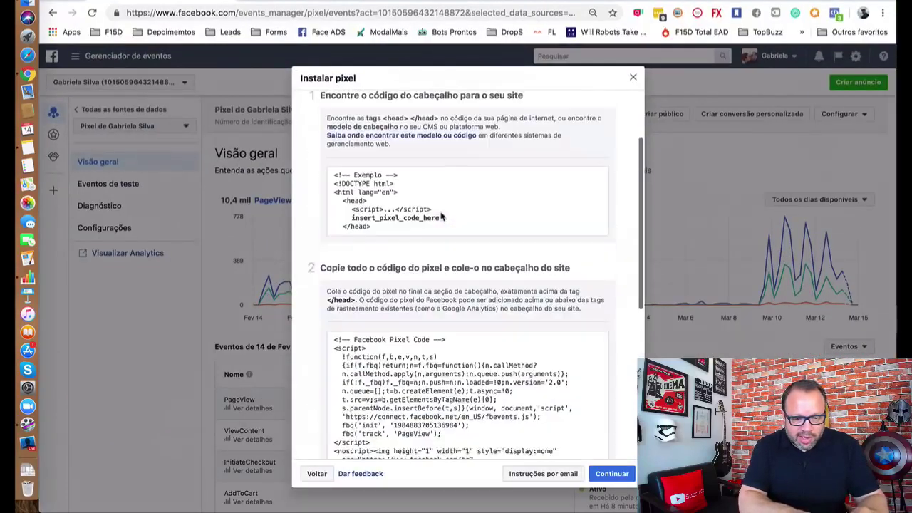
# - Switch to the Notes app and make the line fbq('track', 'PageView'); bold in the pixel code
pyautogui.scroll(-4, 385, 222)
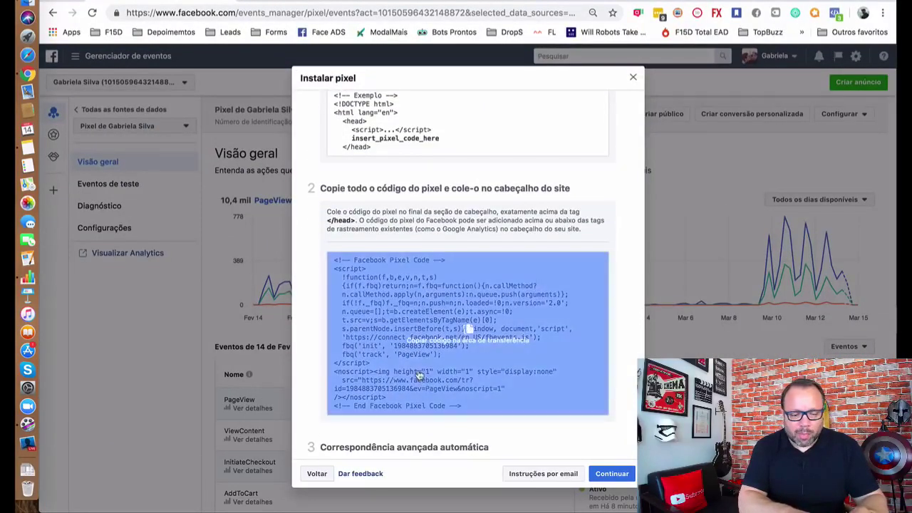
pyautogui.scroll(-6, 438, 341)
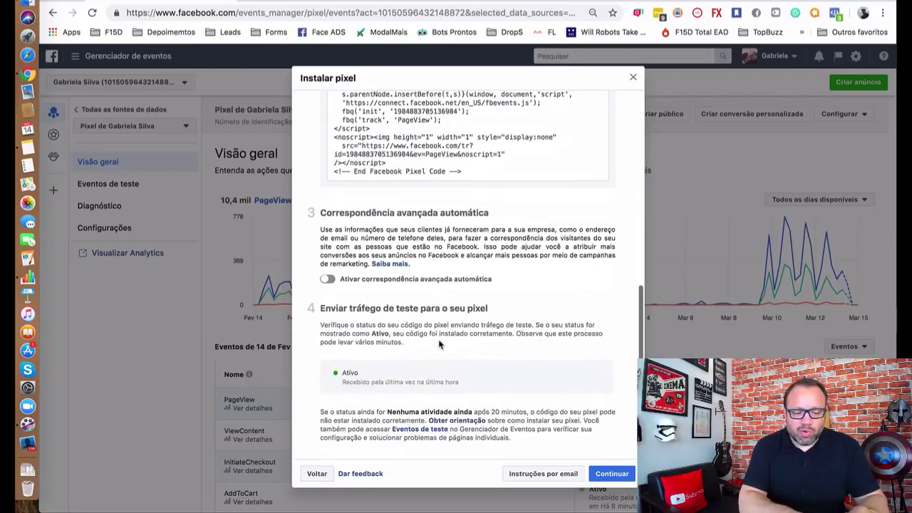
pyautogui.hotkey('ctrl', 'Up')
pyautogui.click(242, 89)
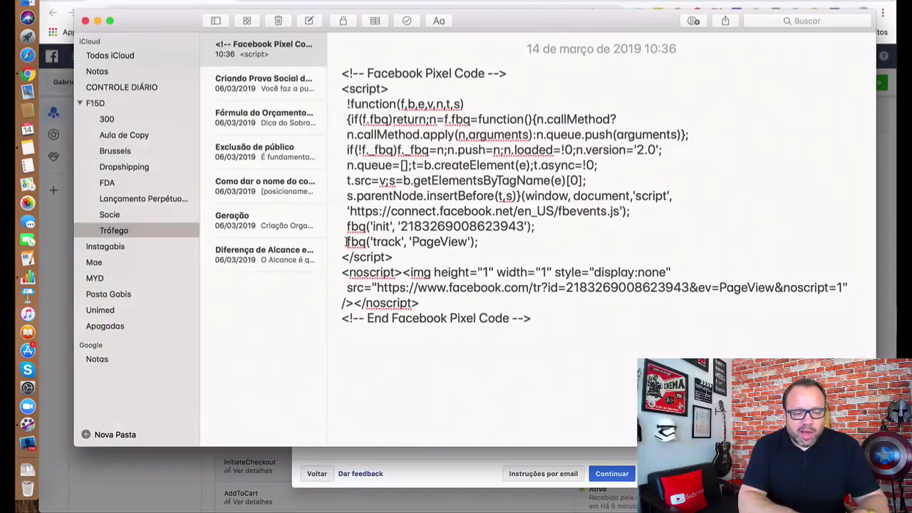
pyautogui.moveTo(346, 241); pyautogui.dragTo(496, 242)
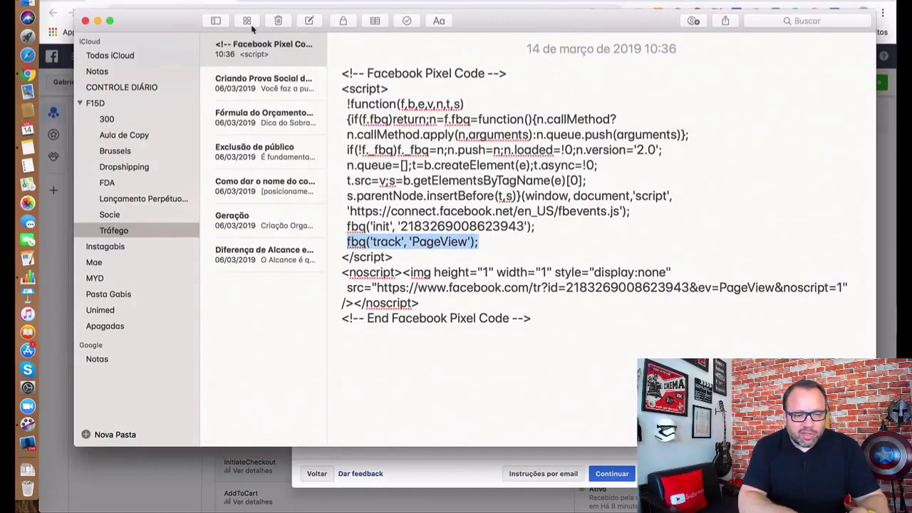
pyautogui.press('super+b')
# - Set the bold PageView tracking line apart with one blank line above it and one below it
pyautogui.click(502, 242)
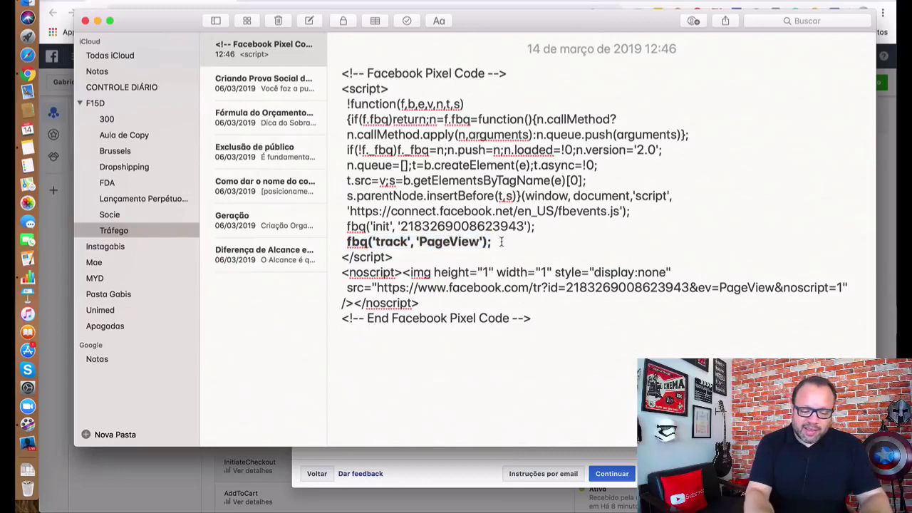
pyautogui.press('Return')
pyautogui.press('Up')
pyautogui.press('Return')
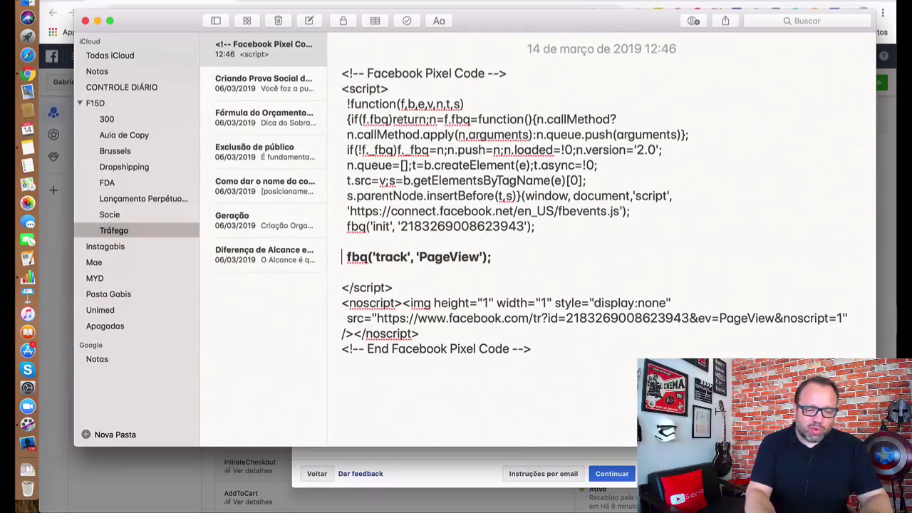
pyautogui.press('Up')
pyautogui.press('Up')
pyautogui.press('Up')
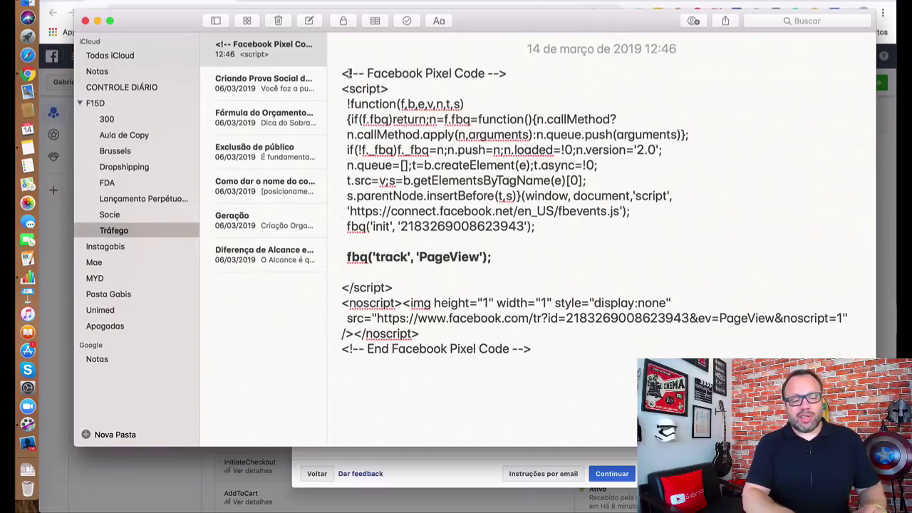
# - Highlight the whole pixel code in the note, from its opening comment to its closing comment
pyautogui.moveTo(343, 73); pyautogui.dragTo(558, 329)
pyautogui.click(539, 348)
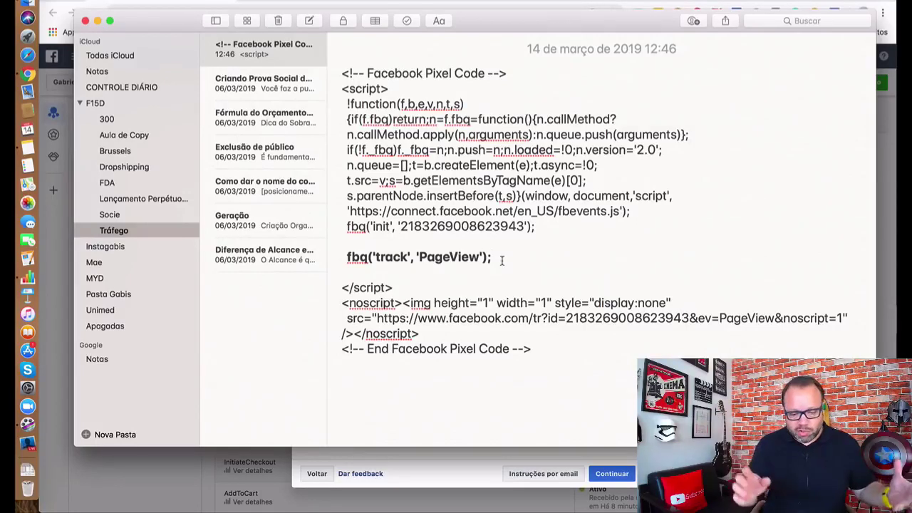
pyautogui.press('Return')
pyautogui.press('Return')
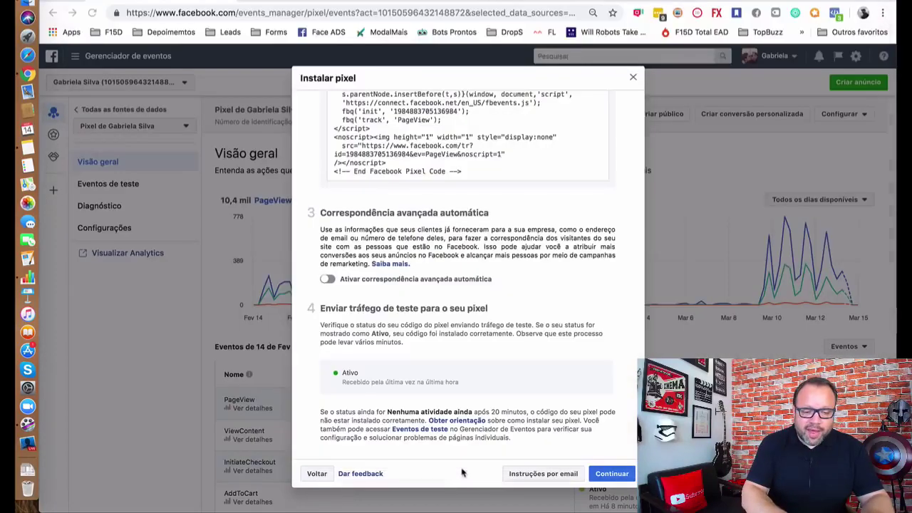
# - Return to the browser, review the automatic advanced matching and test traffic sections, and continue past the installation instructions
pyautogui.click(462, 474)
pyautogui.scroll(-1, 484, 289)
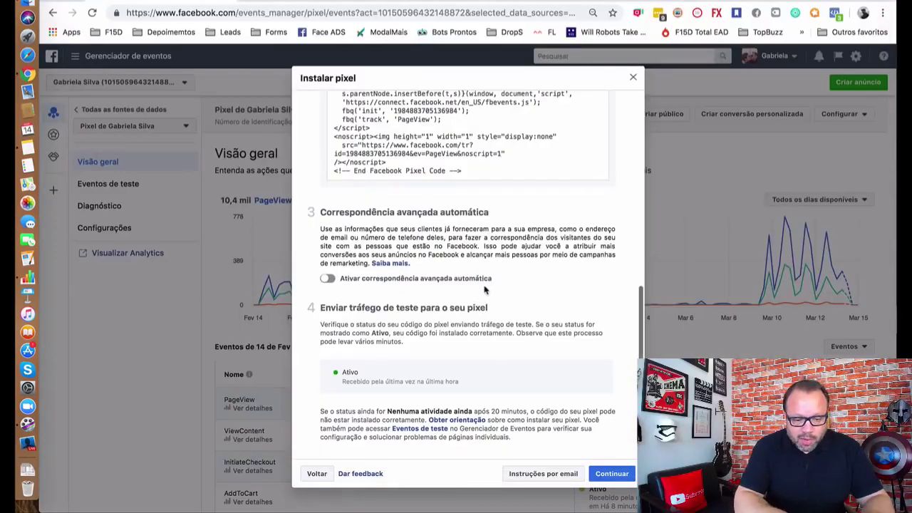
pyautogui.scroll(3, 483, 291)
pyautogui.scroll(-3, 521, 349)
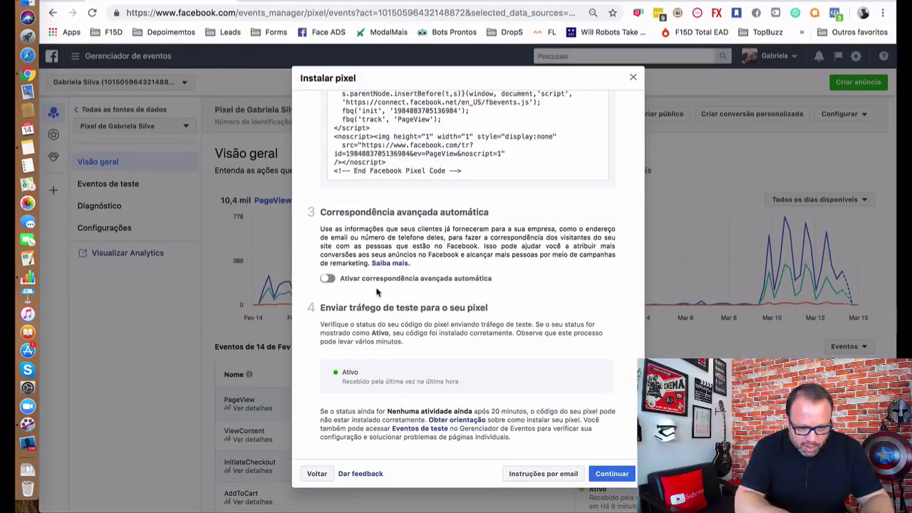
pyautogui.click(617, 474)
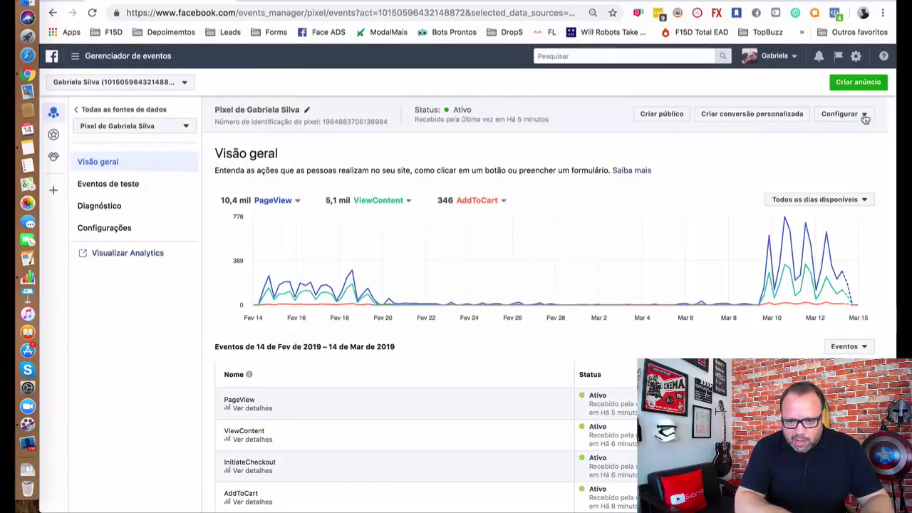
# - Open the setup of new events for the pixel and review the events offered for Comércio eletrônico e varejo
pyautogui.click(863, 115)
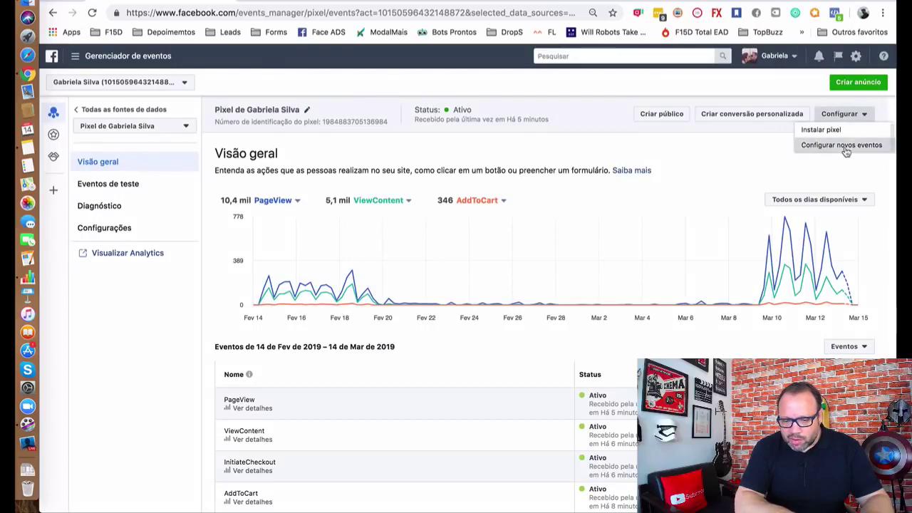
pyautogui.click(845, 146)
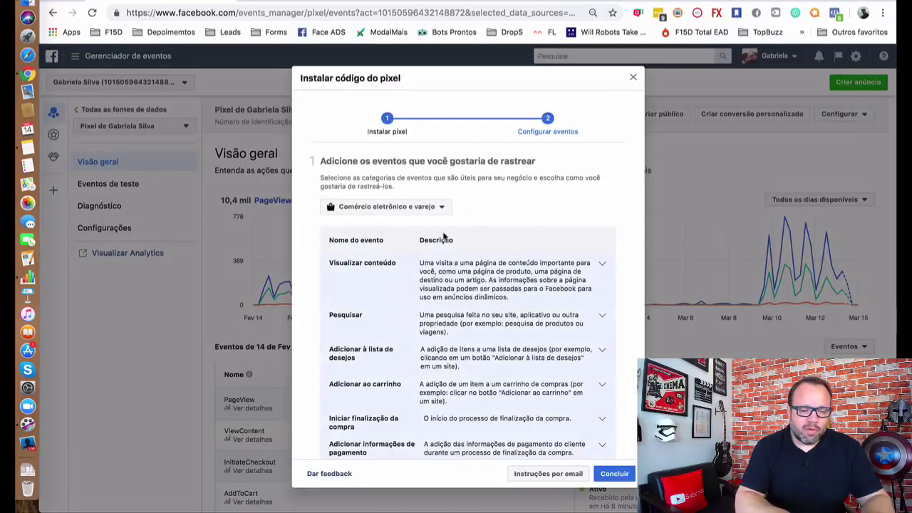
pyautogui.scroll(-2, 419, 332)
pyautogui.scroll(-2, 419, 332)
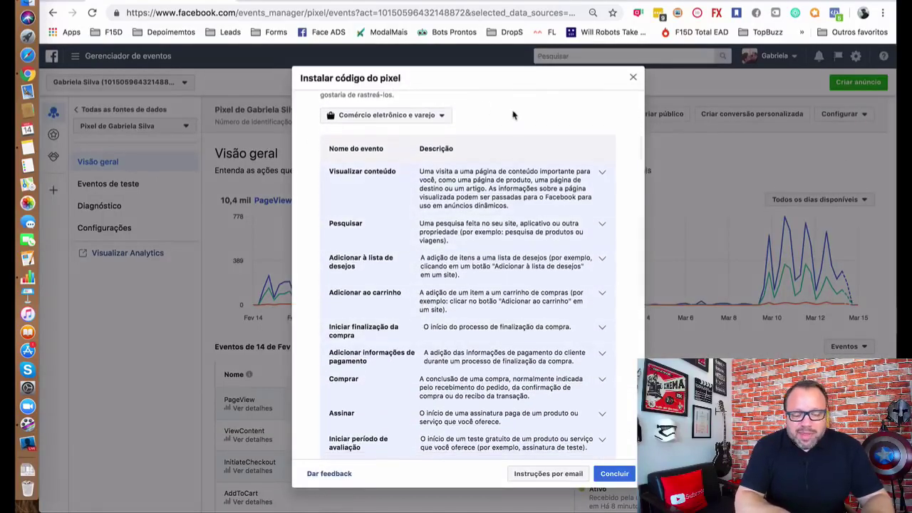
pyautogui.scroll(2, 504, 258)
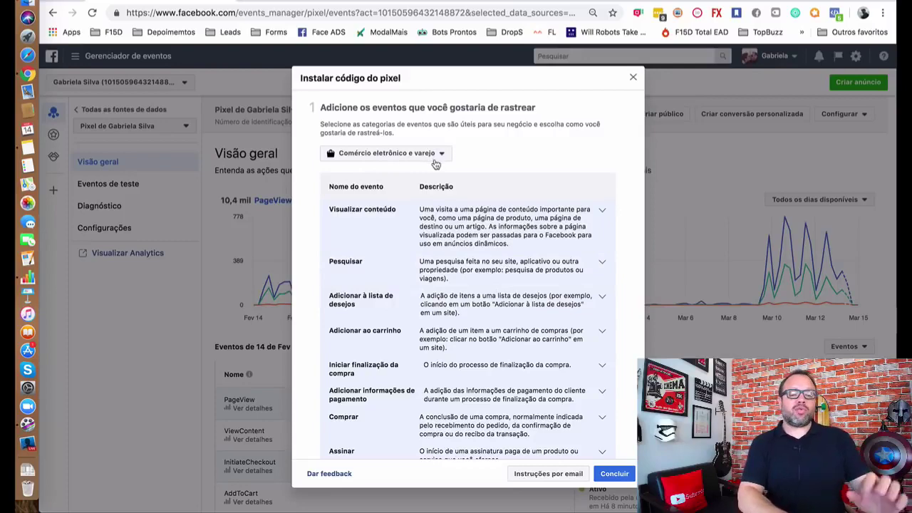
pyautogui.scroll(-5, 451, 255)
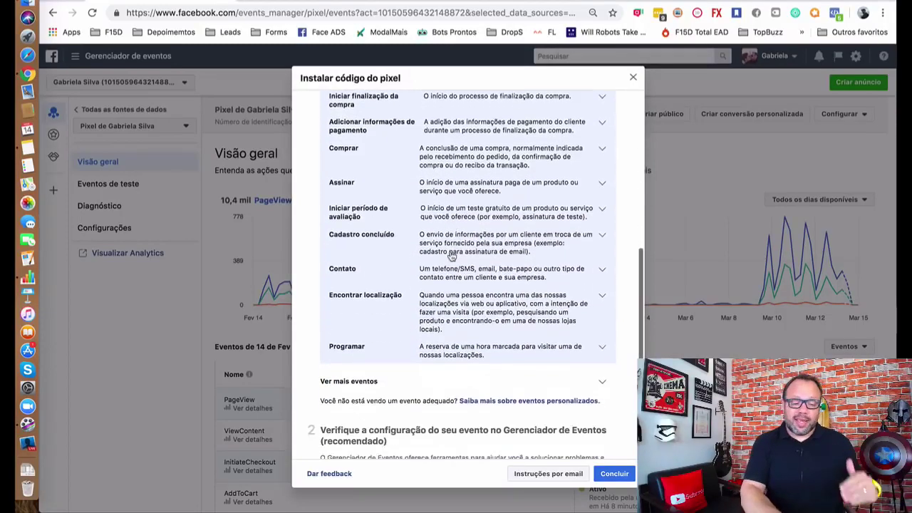
pyautogui.scroll(6, 451, 255)
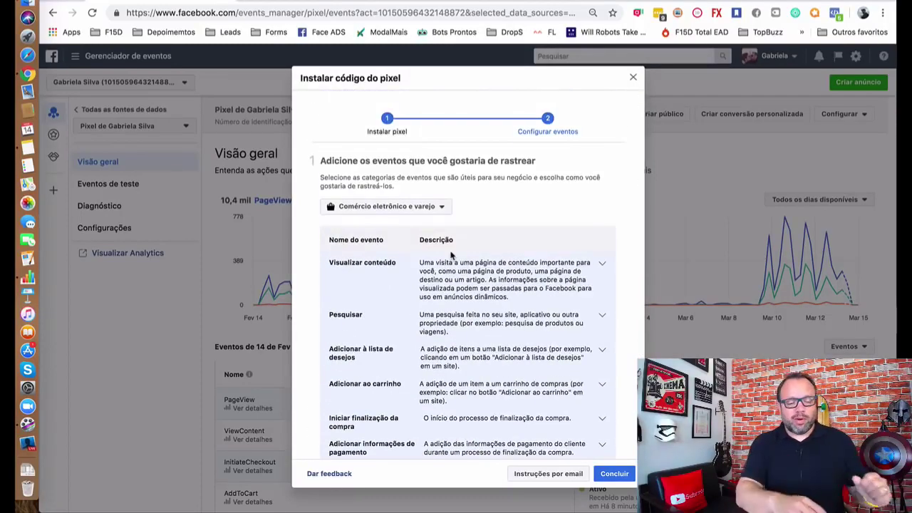
# - Look through the business categories, choose Indústria automotiva and review its suggested events
pyautogui.click(435, 210)
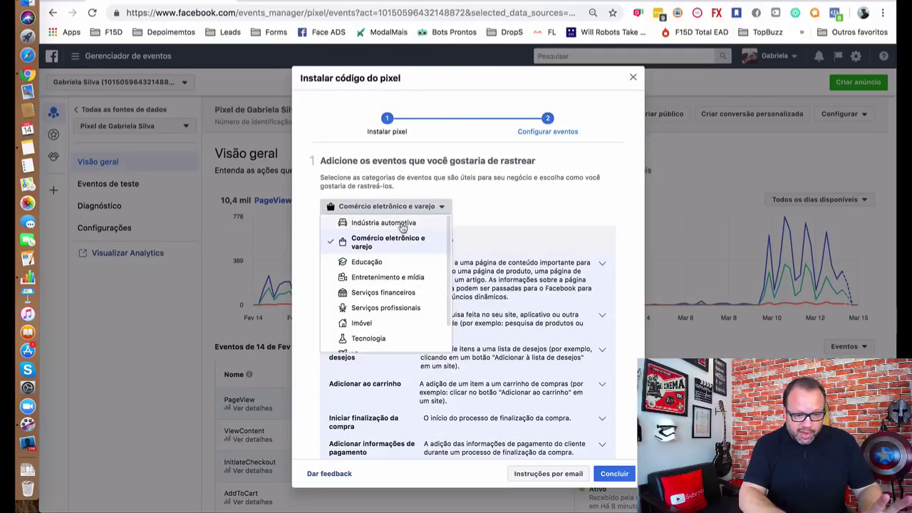
pyautogui.scroll(-1, 388, 343)
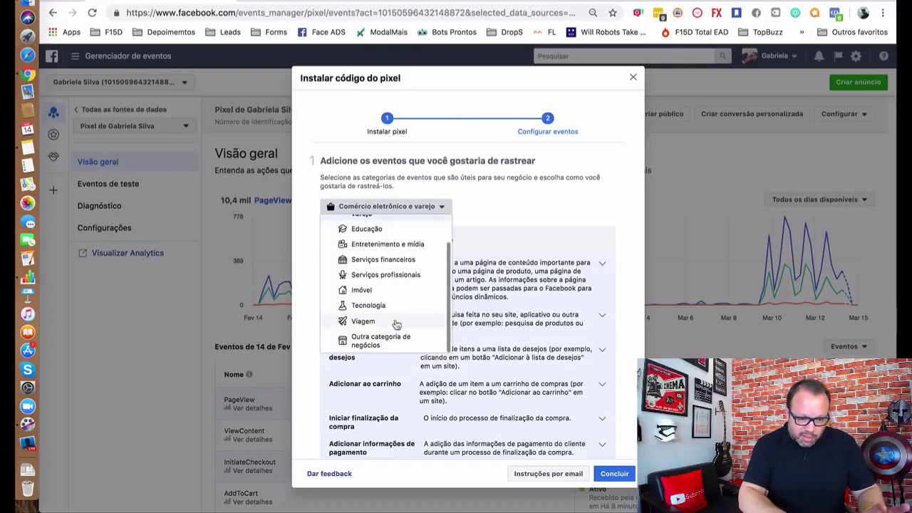
pyautogui.scroll(2, 397, 324)
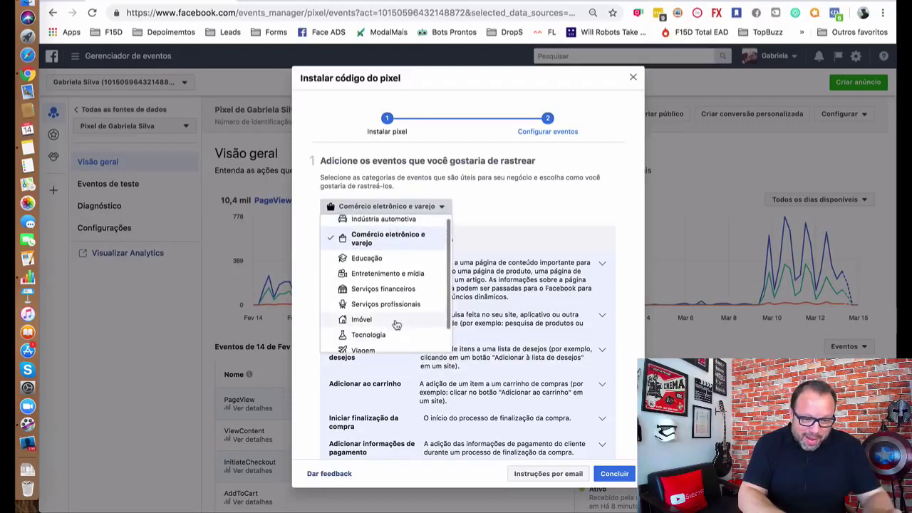
pyautogui.scroll(-2, 397, 324)
pyautogui.scroll(2, 397, 323)
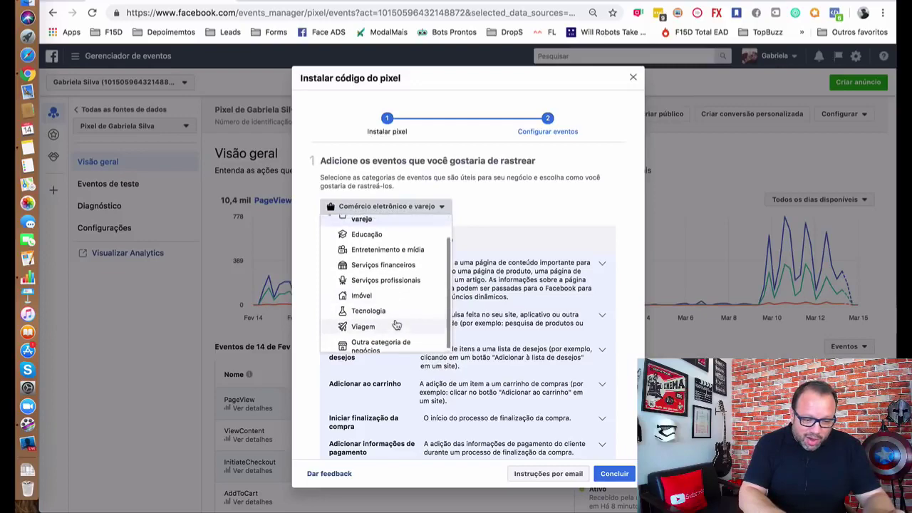
pyautogui.click(388, 225)
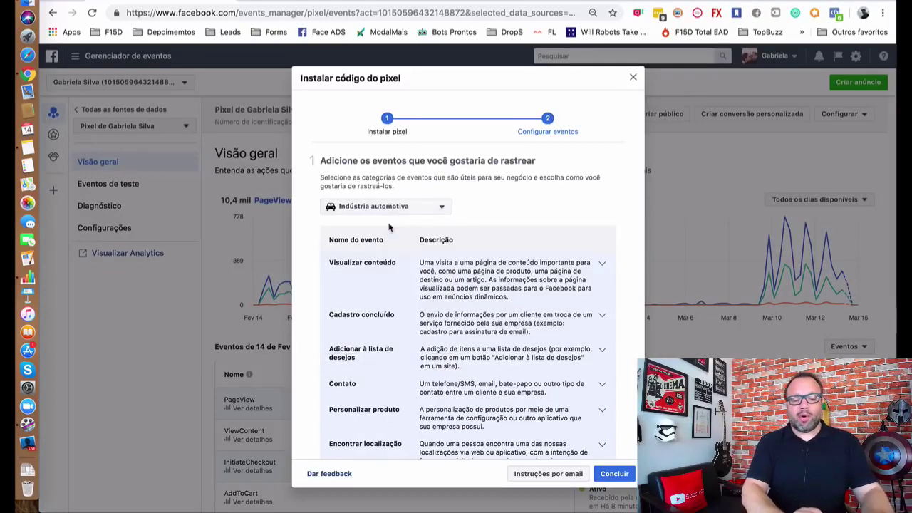
pyautogui.scroll(-5, 456, 314)
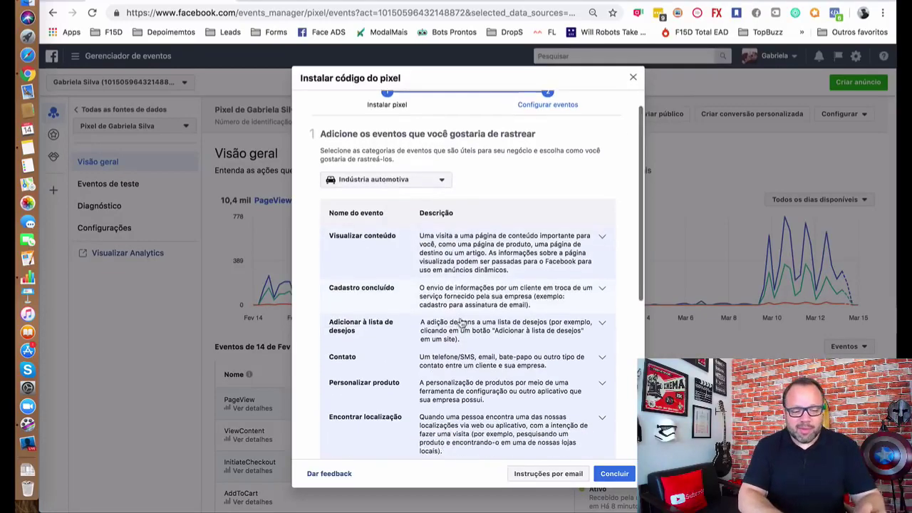
pyautogui.scroll(-2, 461, 321)
pyautogui.scroll(6, 464, 306)
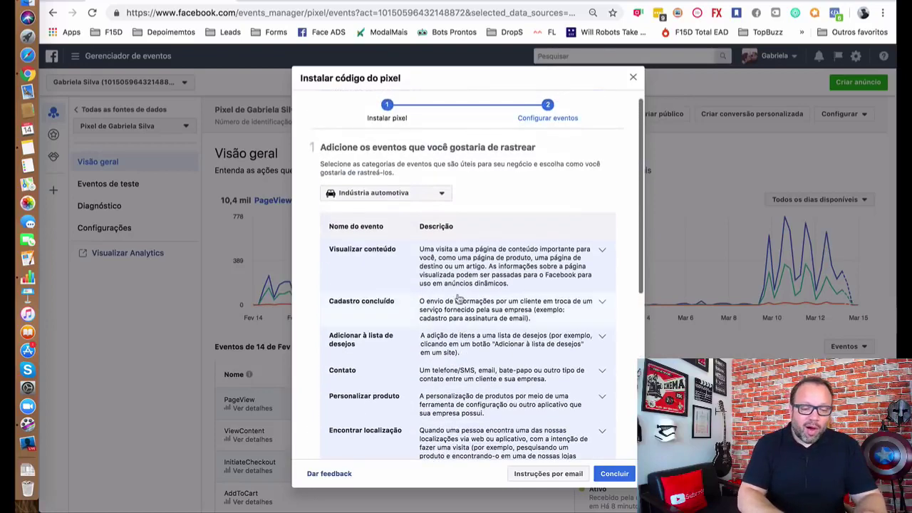
# - Change the event category to Educação and review its suggested events
pyautogui.click(408, 193)
pyautogui.click(367, 248)
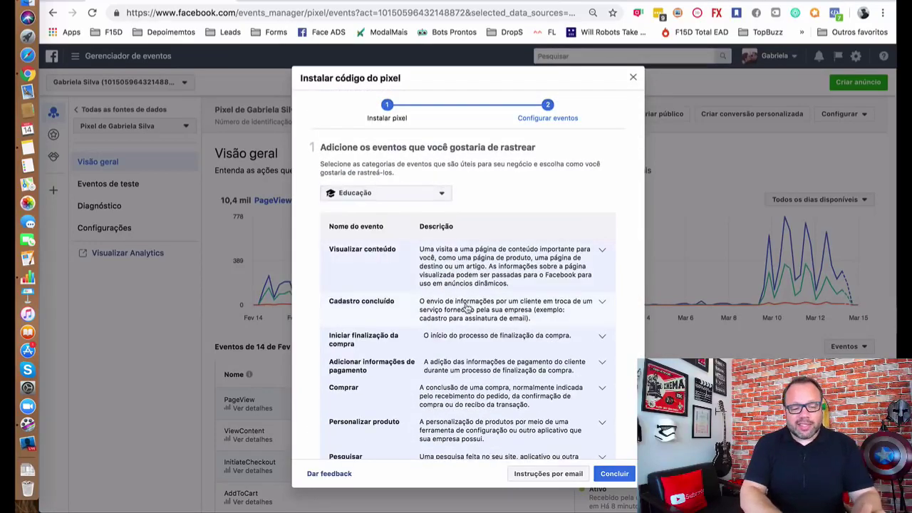
pyautogui.scroll(-2, 464, 309)
pyautogui.scroll(-3, 467, 308)
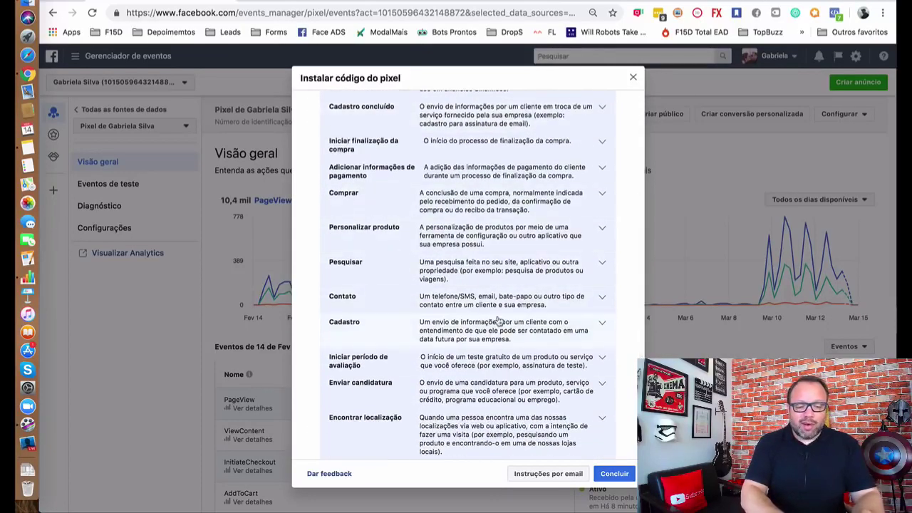
pyautogui.scroll(-3, 499, 320)
pyautogui.scroll(6, 499, 320)
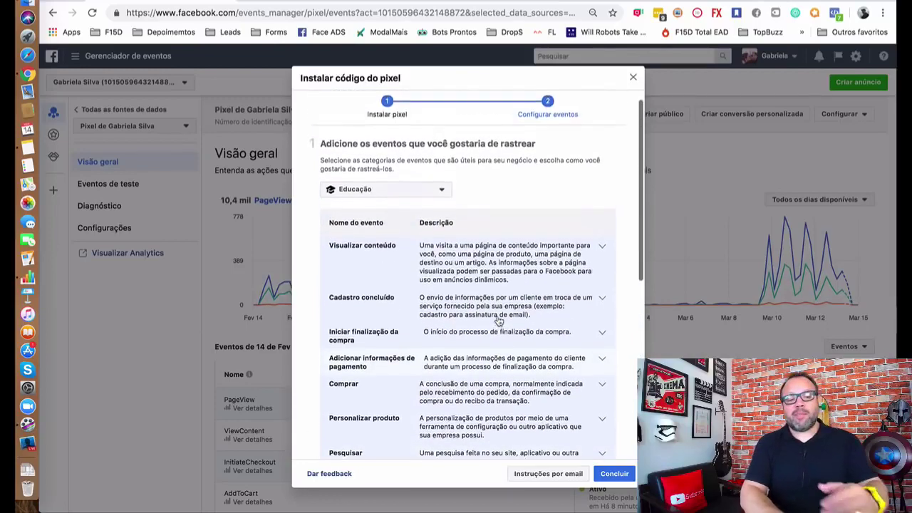
pyautogui.scroll(1, 499, 321)
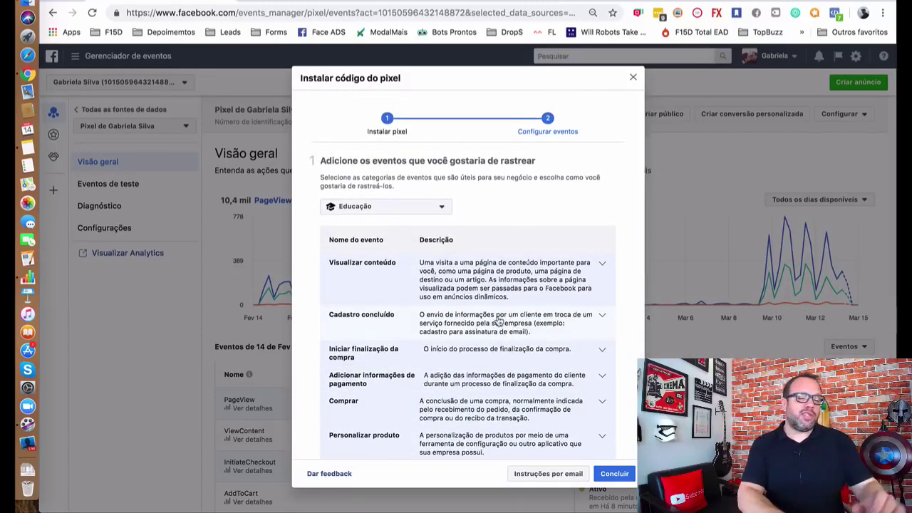
# - Set the event category to Comércio eletrônico e varejo and expand the Iniciar finalização da compra event
pyautogui.click(401, 207)
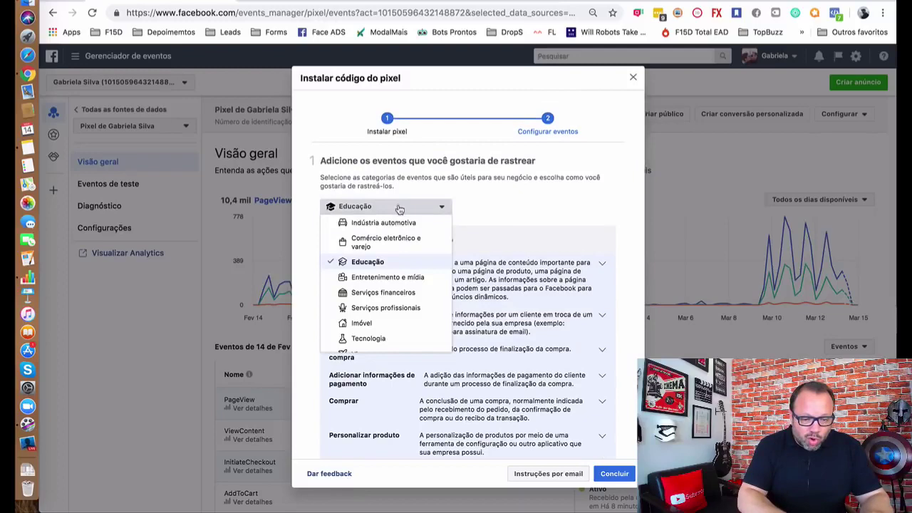
pyautogui.click(400, 239)
pyautogui.scroll(-6, 483, 354)
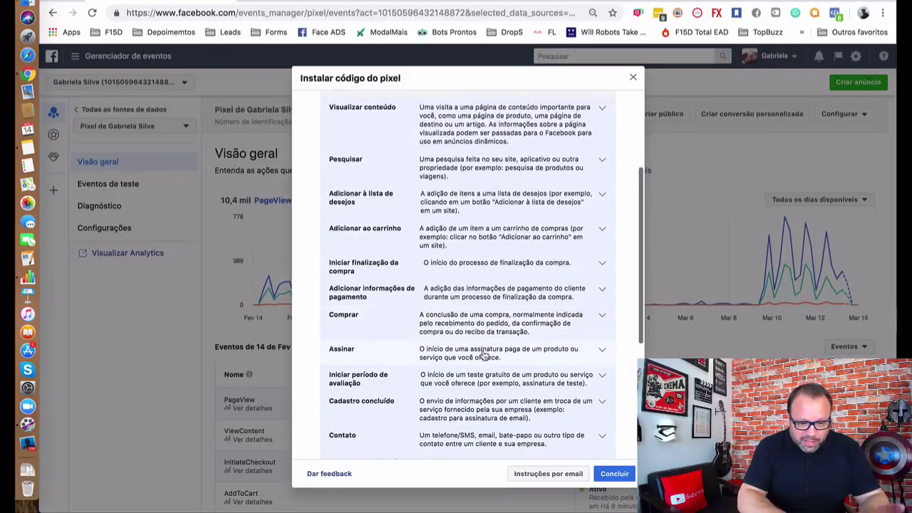
pyautogui.scroll(-2, 483, 354)
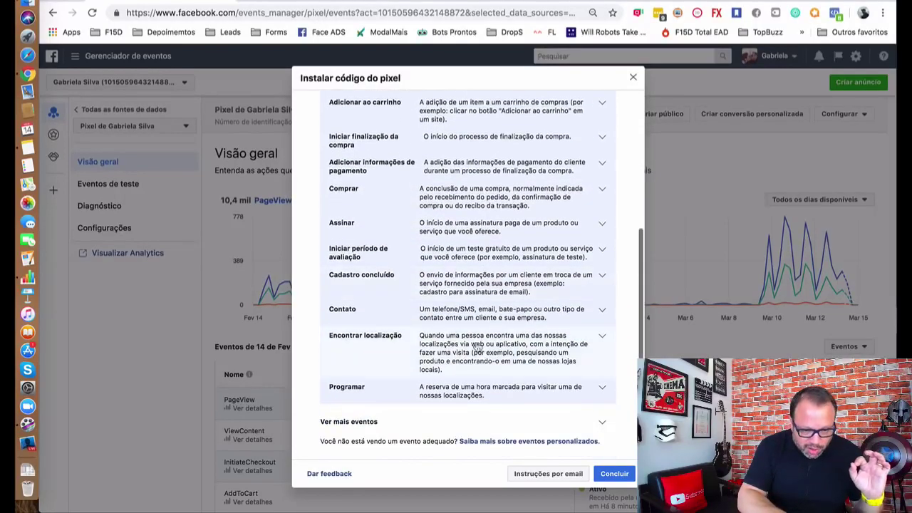
pyautogui.scroll(-3, 385, 336)
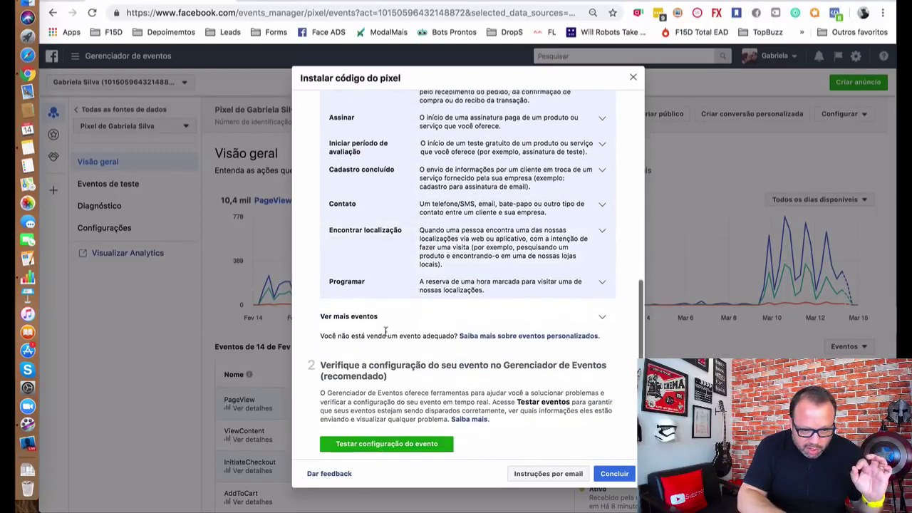
pyautogui.scroll(5, 385, 337)
pyautogui.scroll(1, 386, 336)
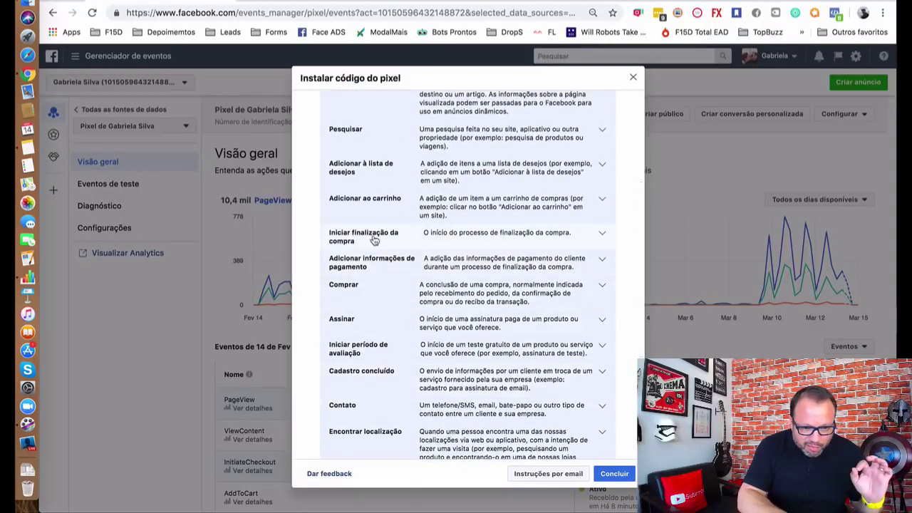
pyautogui.click(460, 239)
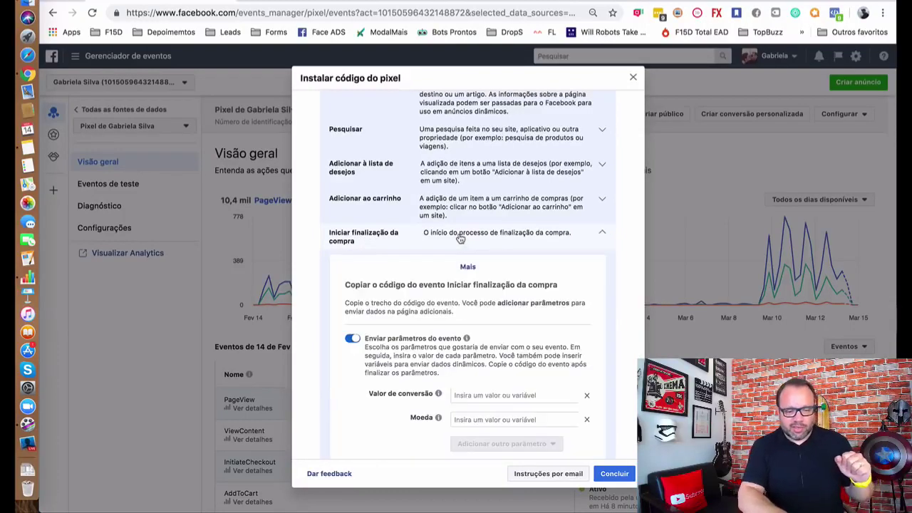
# - Copy the Iniciar finalização da compra event code and paste it below the PageView line of the pixel code in Notes
pyautogui.scroll(-2, 413, 338)
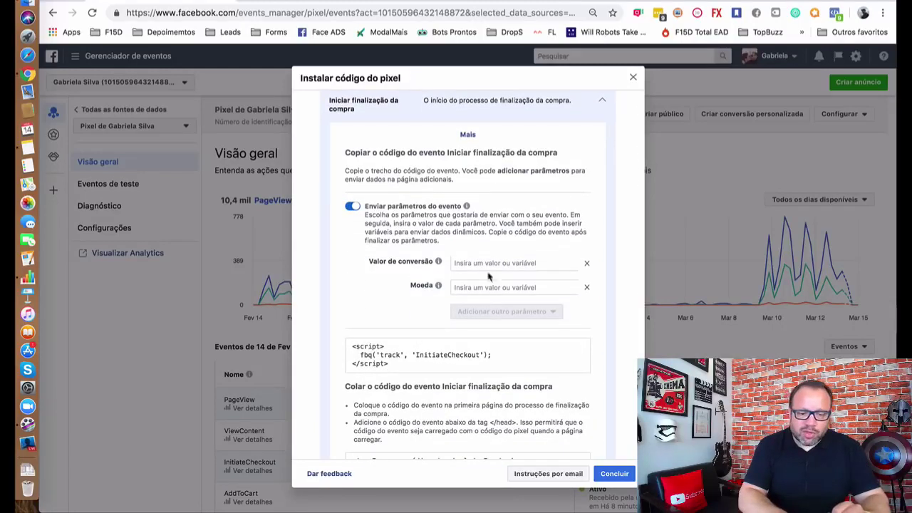
pyautogui.scroll(-1, 476, 346)
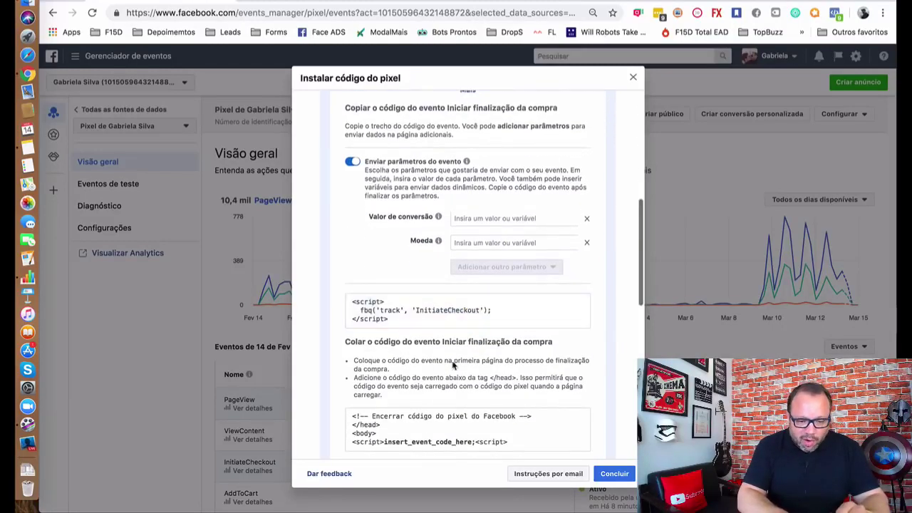
pyautogui.click(463, 310)
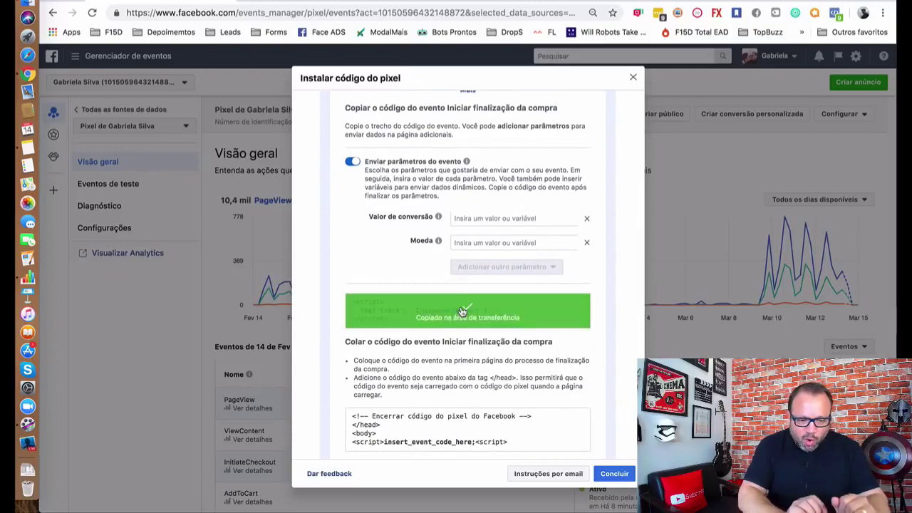
pyautogui.hotkey('ctrl', 'Up')
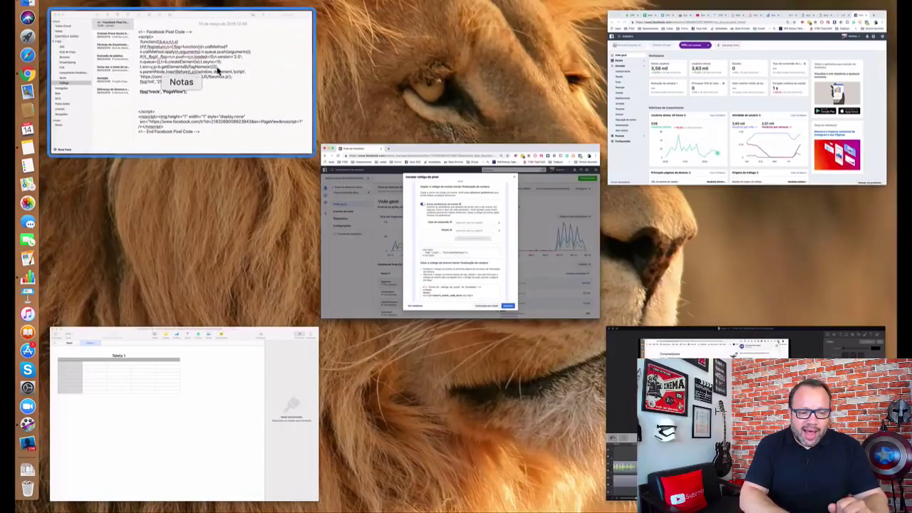
pyautogui.click(183, 81)
pyautogui.write("<script>   fbq('track', 'InitiateCheckout'); </script>")
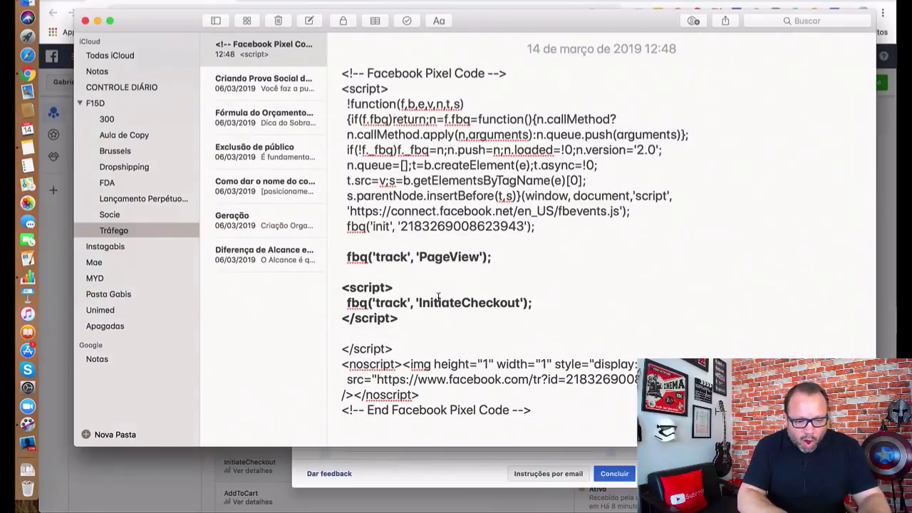
# - Remove the <script> and </script> tags around the InitiateCheckout line and place that line directly under the PageView line
pyautogui.moveTo(394, 288); pyautogui.dragTo(341, 287)
pyautogui.press('BackSpace')
pyautogui.moveTo(399, 319); pyautogui.dragTo(337, 319)
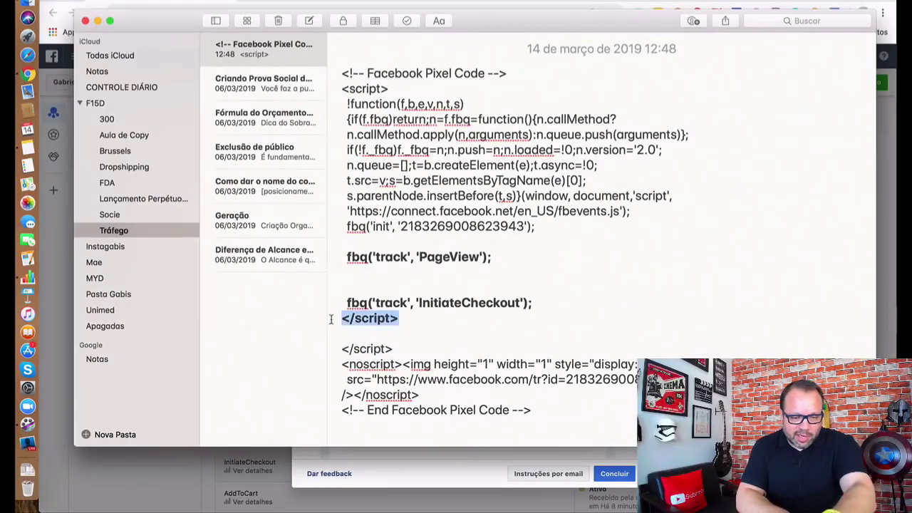
pyautogui.press('BackSpace')
pyautogui.click(347, 303)
pyautogui.press('BackSpace')
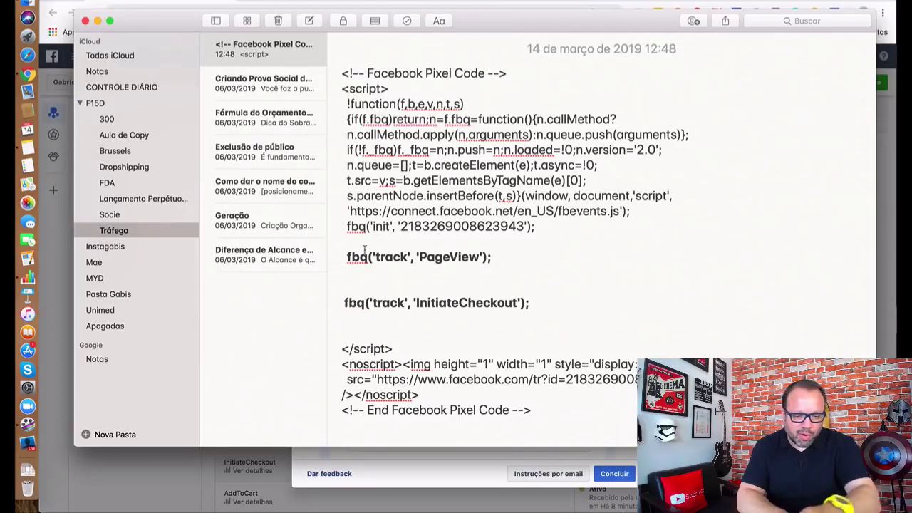
pyautogui.press('BackSpace')
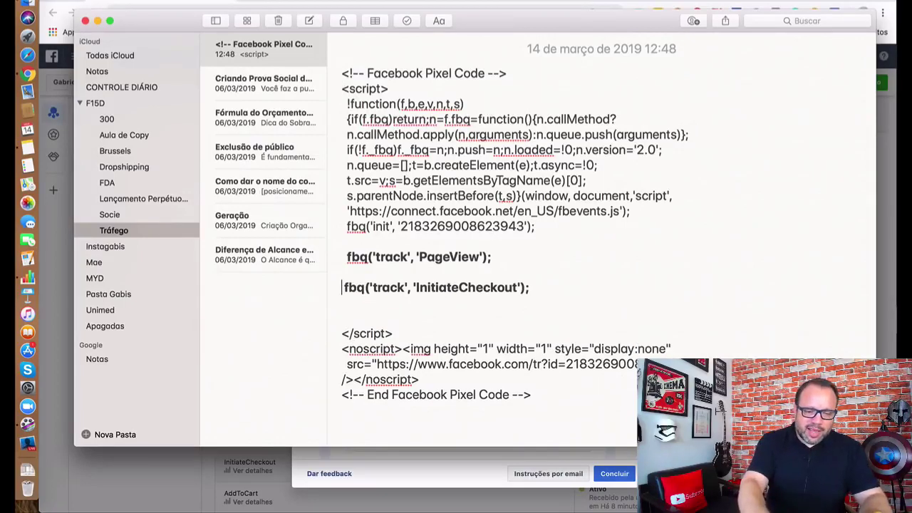
pyautogui.press('BackSpace')
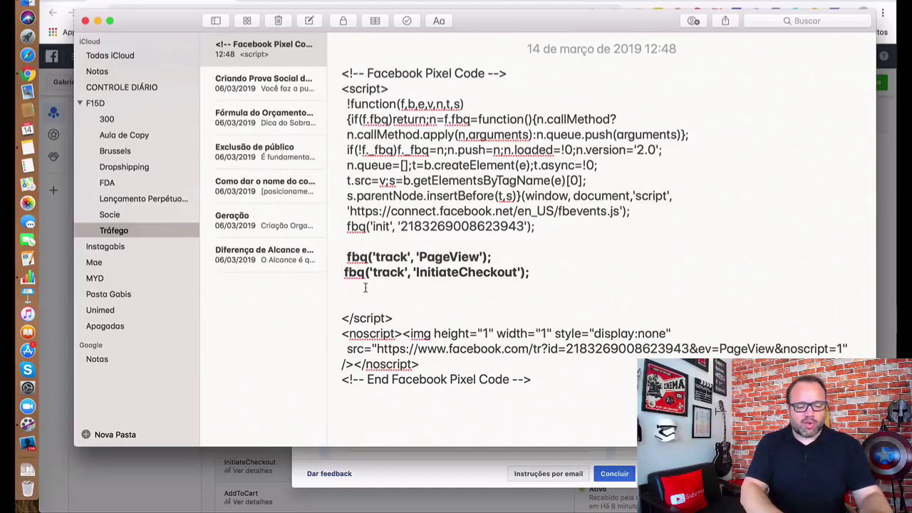
# - Delete the fbq('track', 'InitiateCheckout'); line from the pixel code in the note
pyautogui.press('super+a')
pyautogui.click(438, 242)
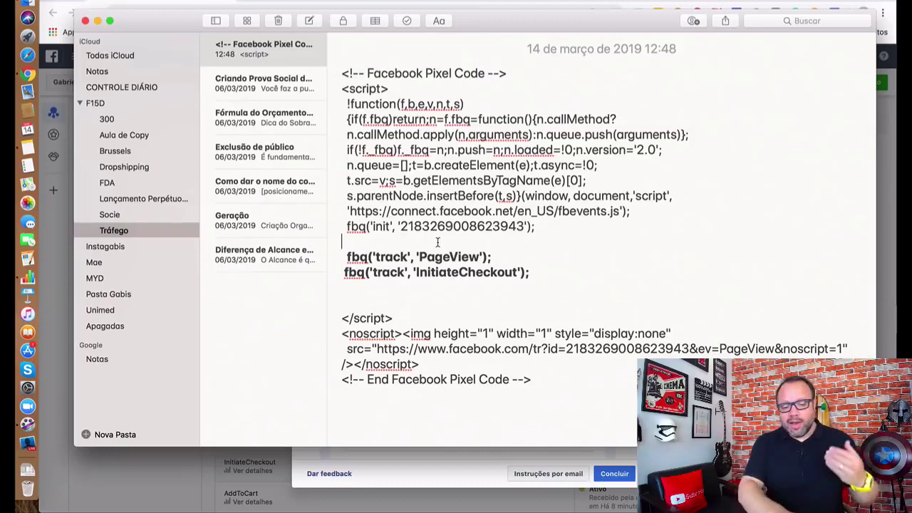
pyautogui.moveTo(529, 21); pyautogui.dragTo(489, 35)
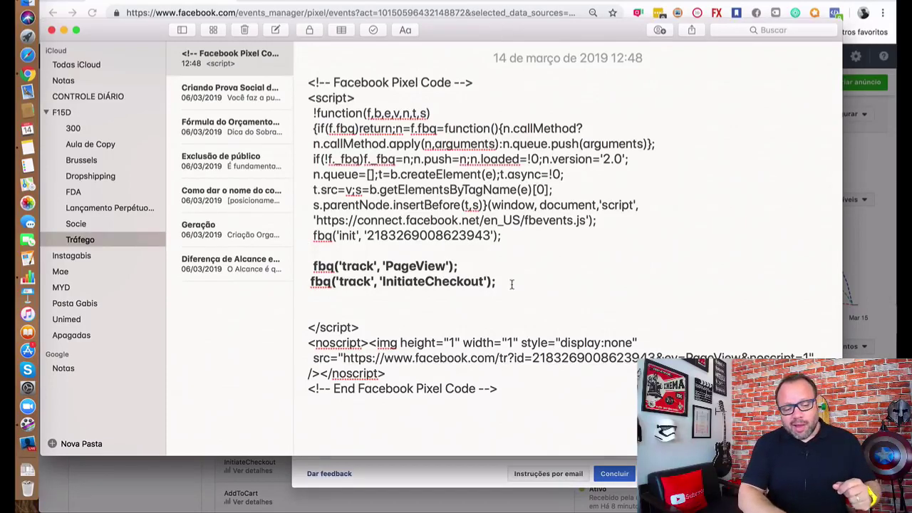
pyautogui.moveTo(511, 282); pyautogui.dragTo(312, 282)
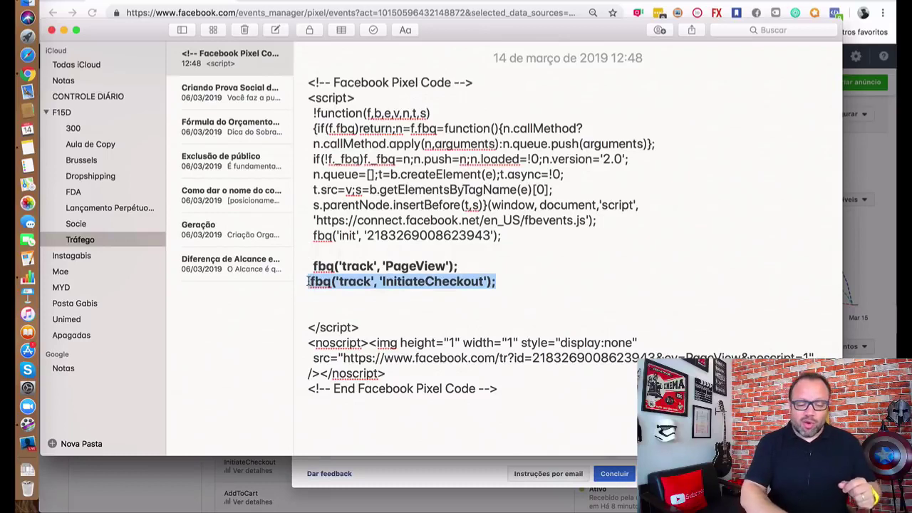
pyautogui.press('BackSpace')
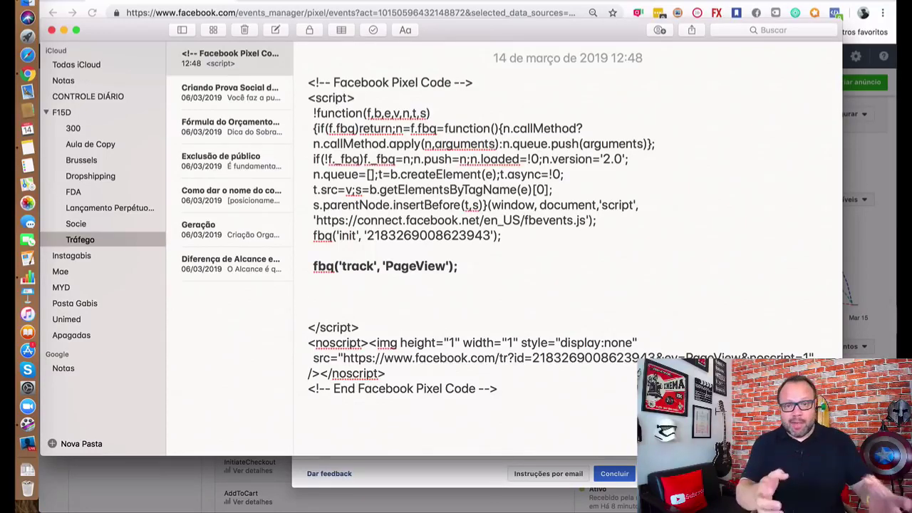
# - Switch to Events Manager in Chrome, expand the Comprar event and copy its Purchase event code
pyautogui.hotkey('ctrl', 'Up')
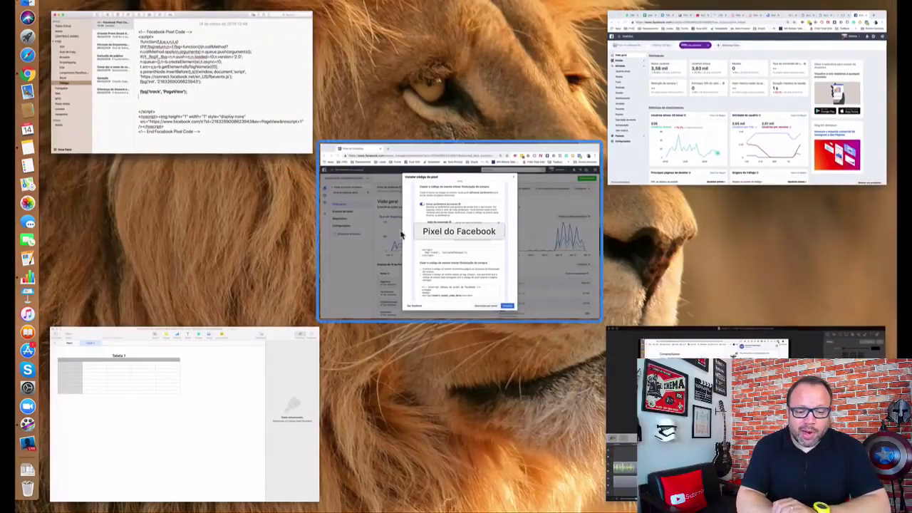
pyautogui.click(500, 284)
pyautogui.scroll(5, 396, 251)
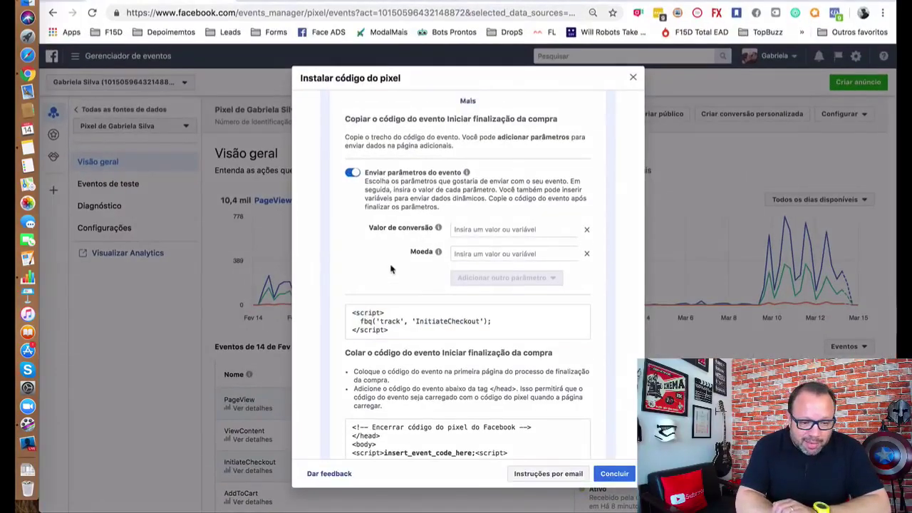
pyautogui.click(362, 267)
pyautogui.scroll(-3, 367, 299)
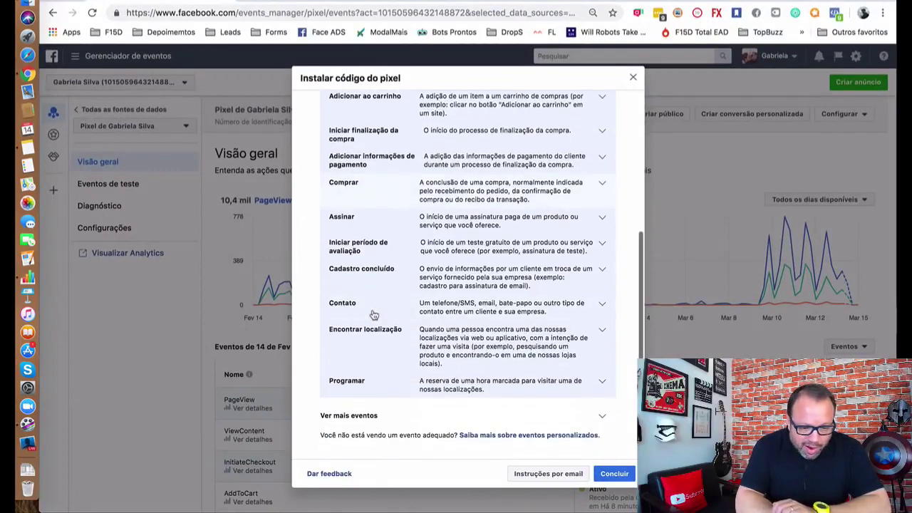
pyautogui.click(359, 186)
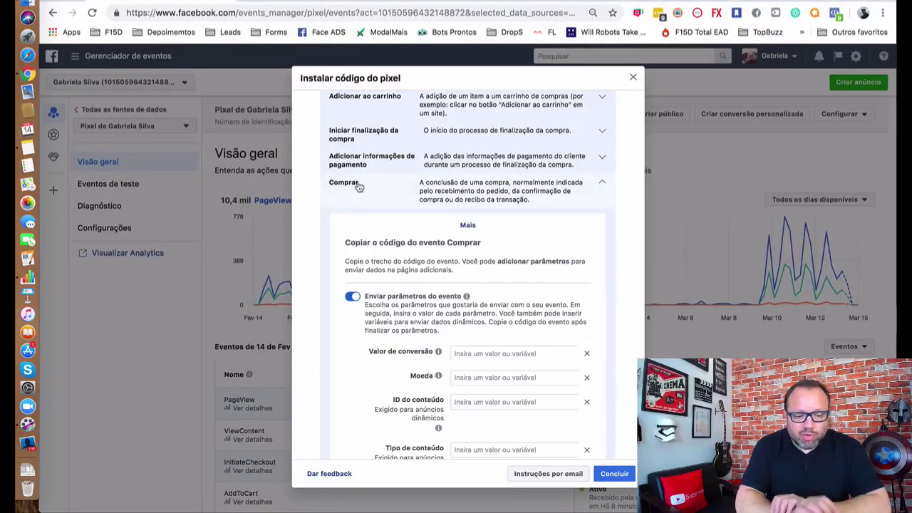
pyautogui.scroll(-5, 440, 217)
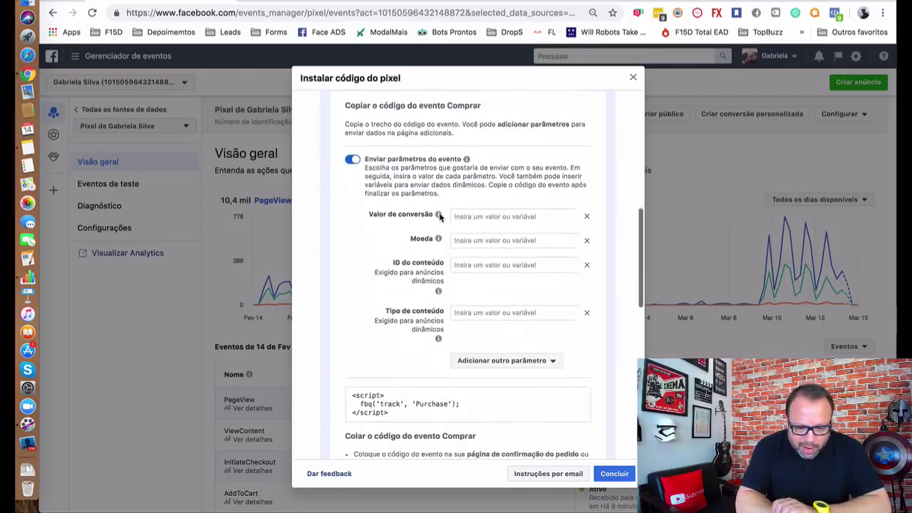
pyautogui.click(448, 355)
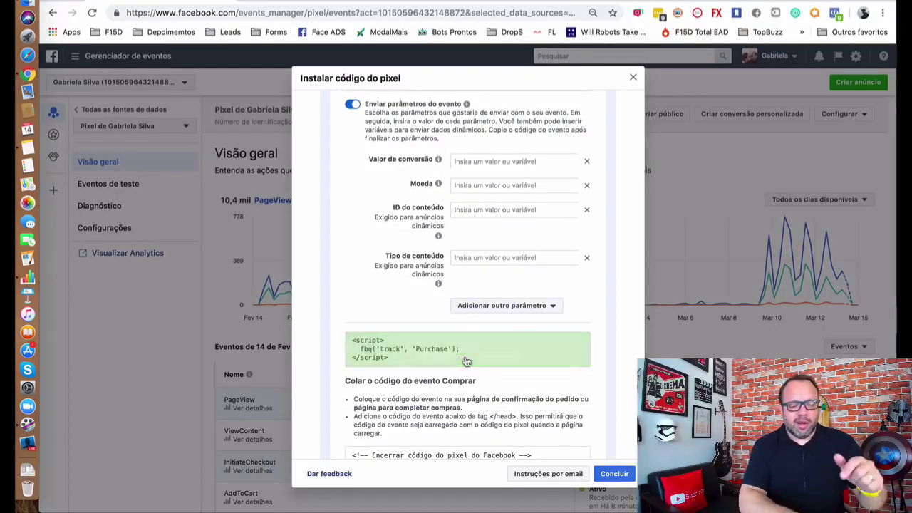
# - Paste the Purchase event code below the PageView line in Notes and remove its <script> and </script> tags
pyautogui.hotkey('ctrl', 'Up')
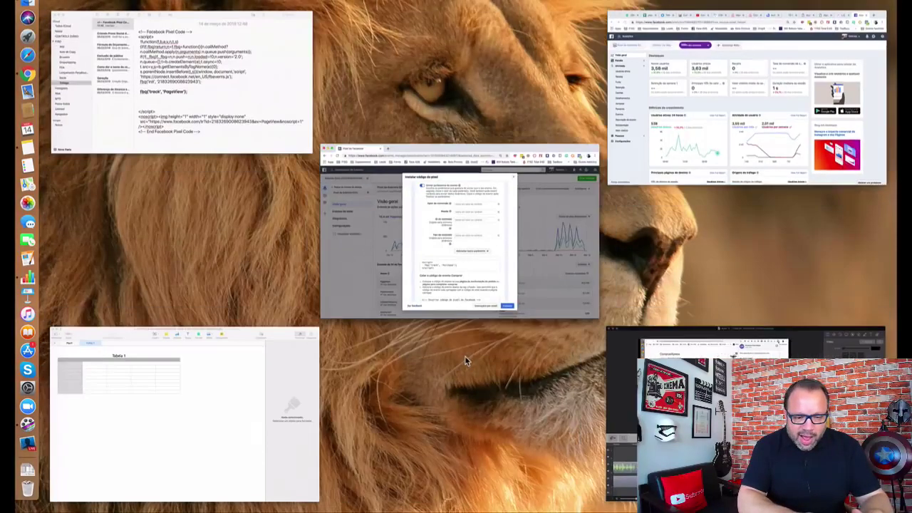
pyautogui.click(224, 129)
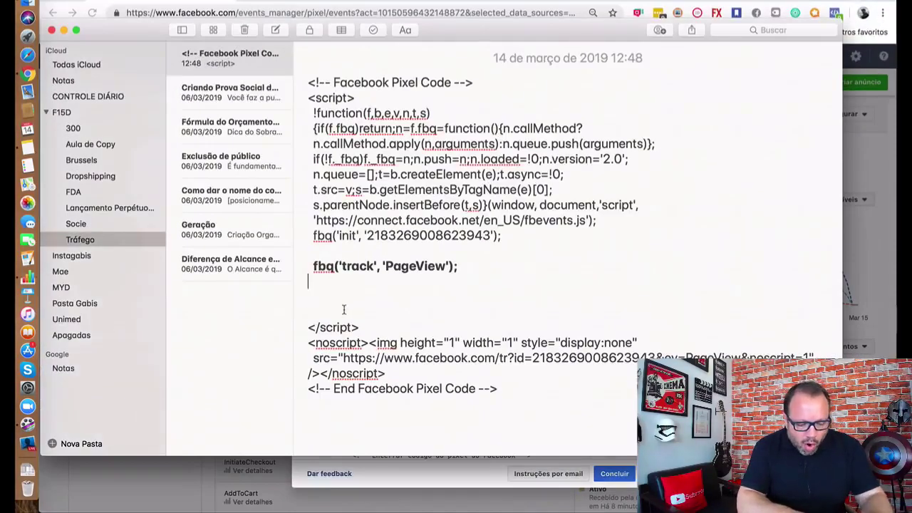
pyautogui.write("<script>  fbq('track', 'Purchase'); </script>")
pyautogui.moveTo(370, 284); pyautogui.dragTo(281, 284)
pyautogui.press('BackSpace')
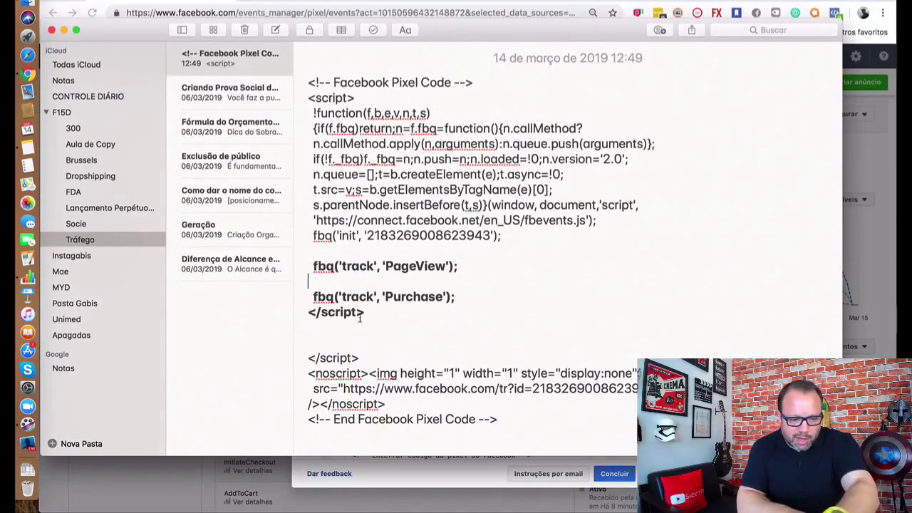
pyautogui.moveTo(382, 315); pyautogui.dragTo(292, 315)
pyautogui.press('BackSpace')
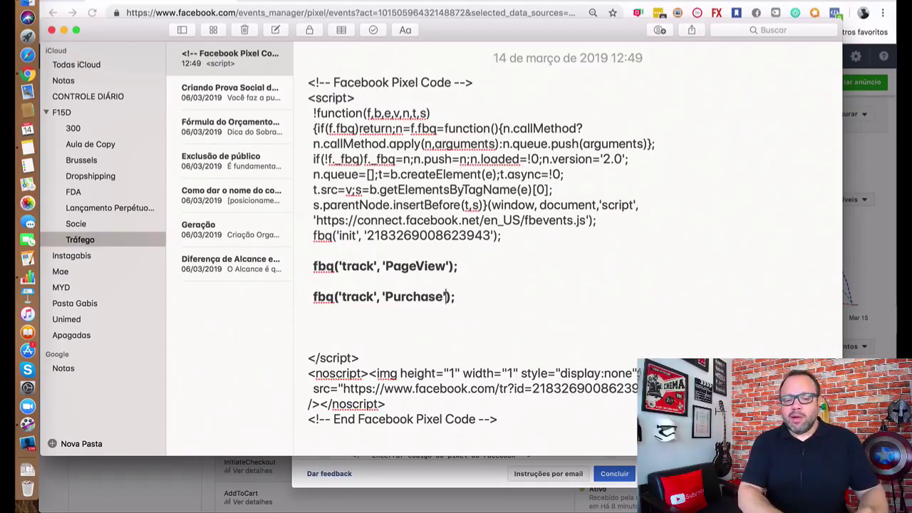
# - Search Google in a new Chrome tab for "como instalar o pixel do facebook no wordpress" and look through the results
pyautogui.press('super+Tab')
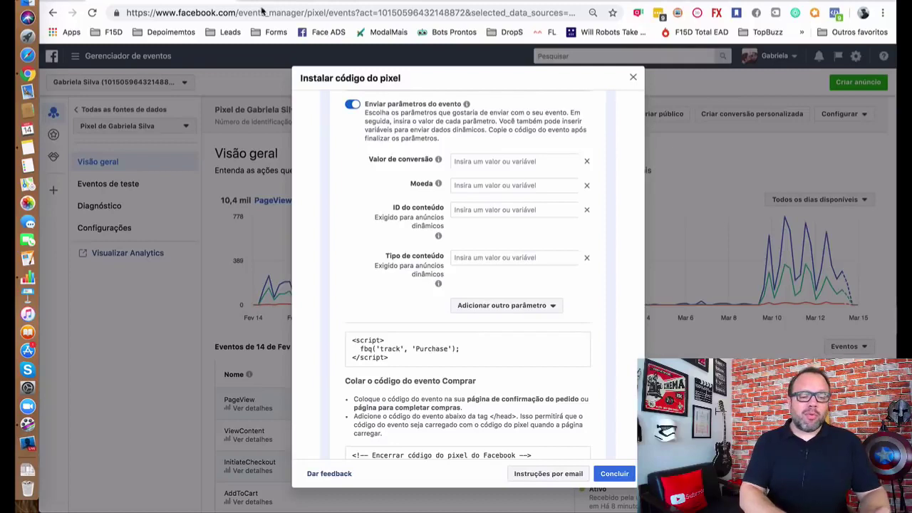
pyautogui.press('super+t')
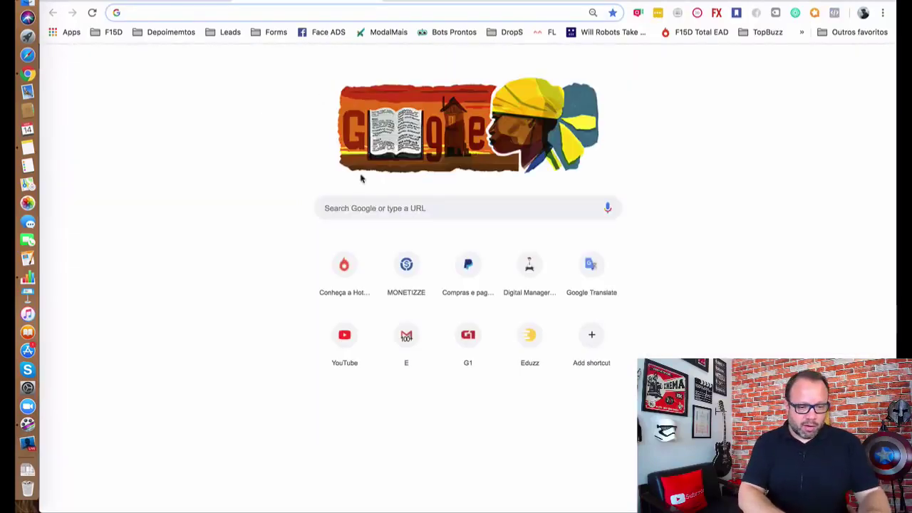
pyautogui.click(374, 206)
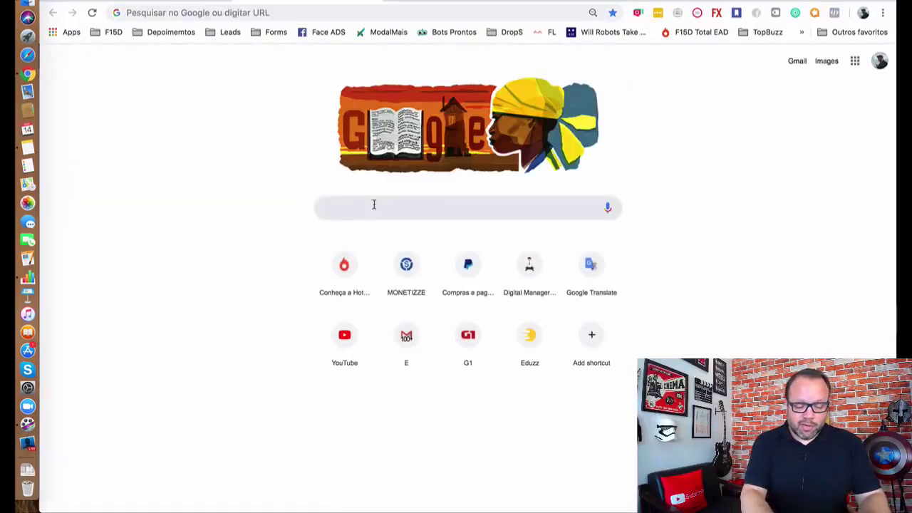
pyautogui.write('instalar o pi')
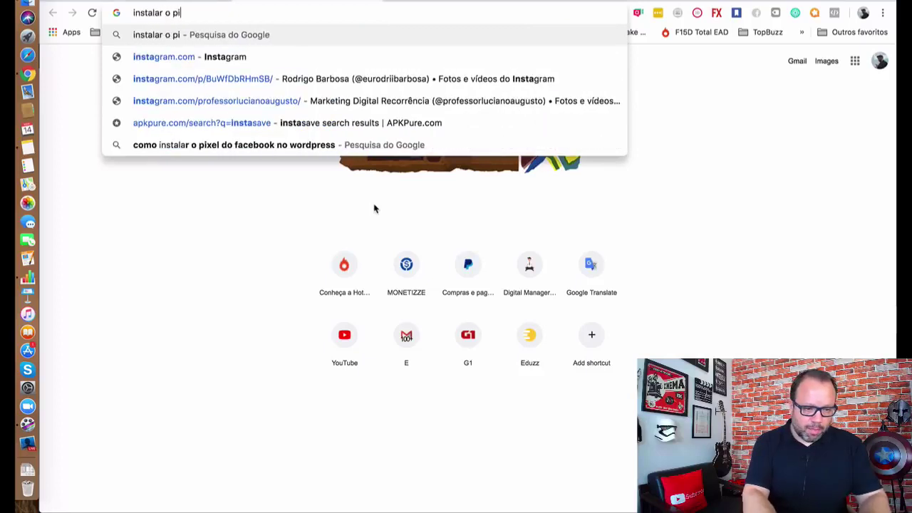
pyautogui.write('xel do facebook')
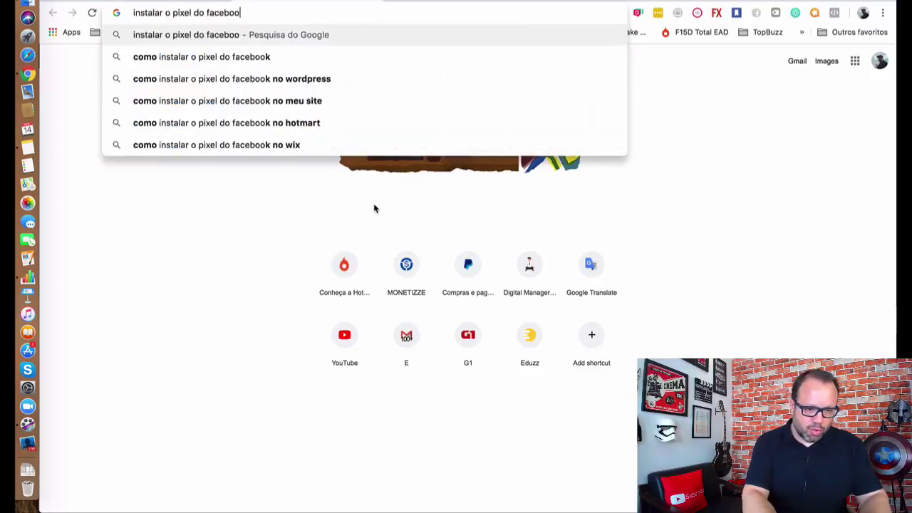
pyautogui.click(289, 80)
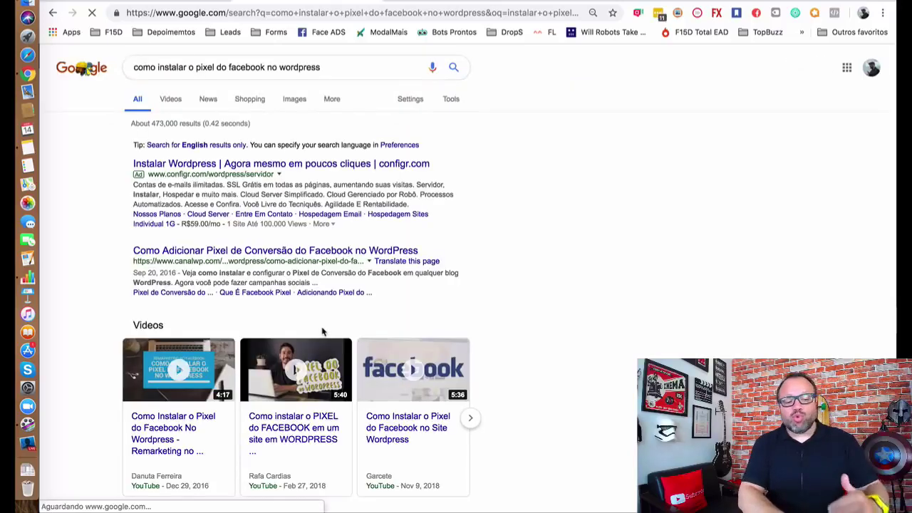
pyautogui.scroll(-6, 322, 332)
pyautogui.scroll(10, 322, 322)
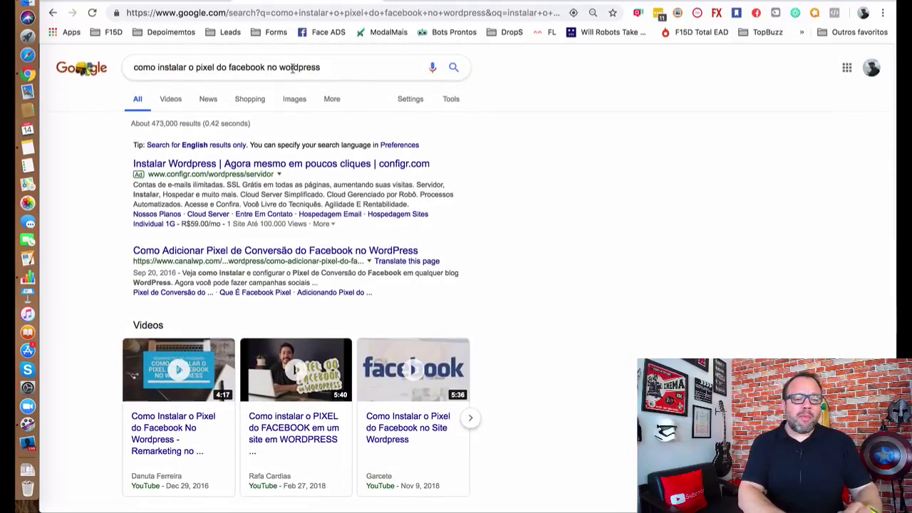
# - Change the search to "como instalar o pixel do facebook no kickpages" and run it
pyautogui.doubleClick(286, 67)
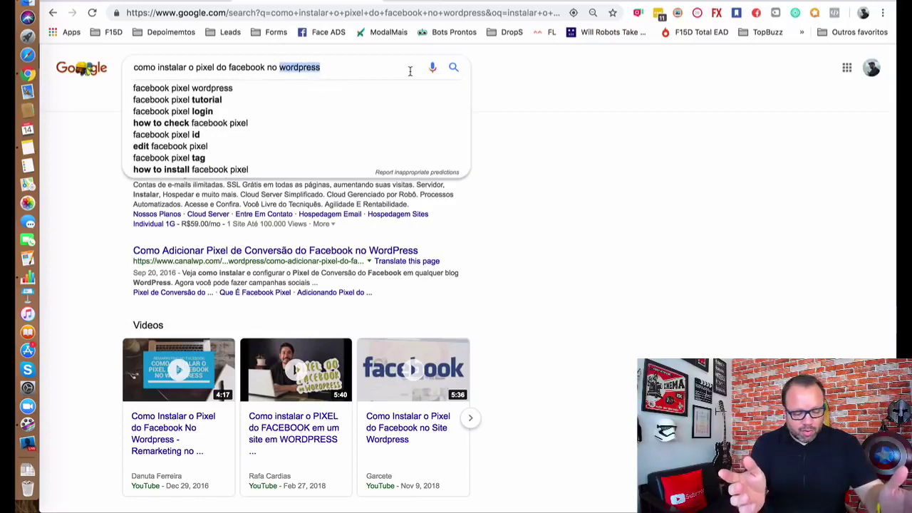
pyautogui.write('ki')
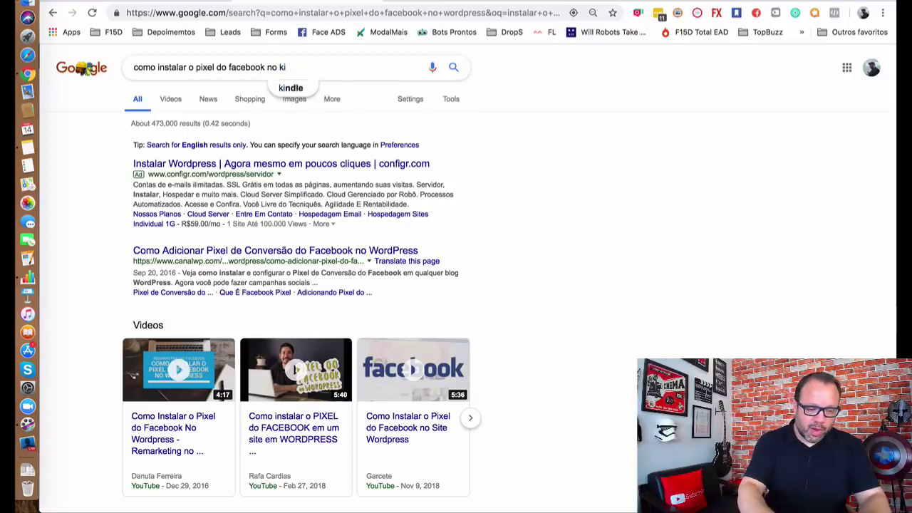
pyautogui.write('ckpages')
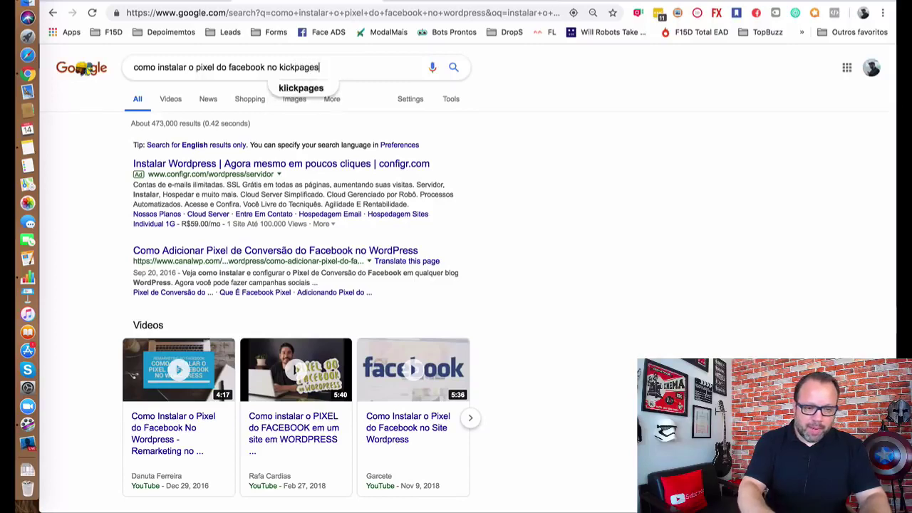
pyautogui.press('Return')
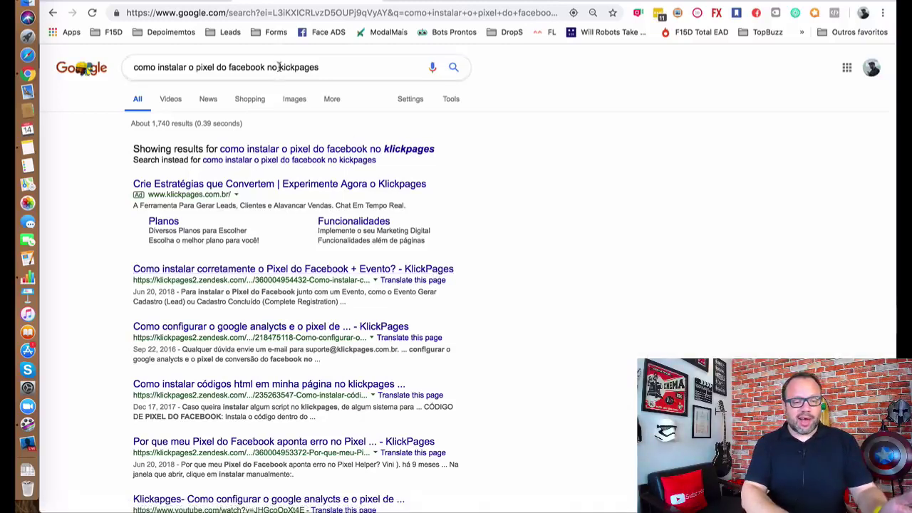
# - Change the search to "como instalar o pixel do facebook no leadlovers" and run it
pyautogui.moveTo(278, 67); pyautogui.dragTo(372, 67)
pyautogui.write('l')
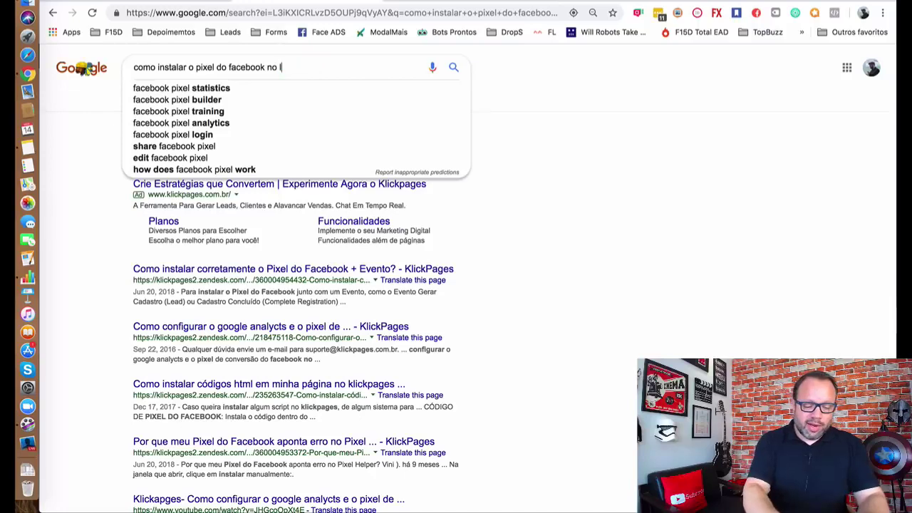
pyautogui.write('eadlovers')
pyautogui.press('Return')
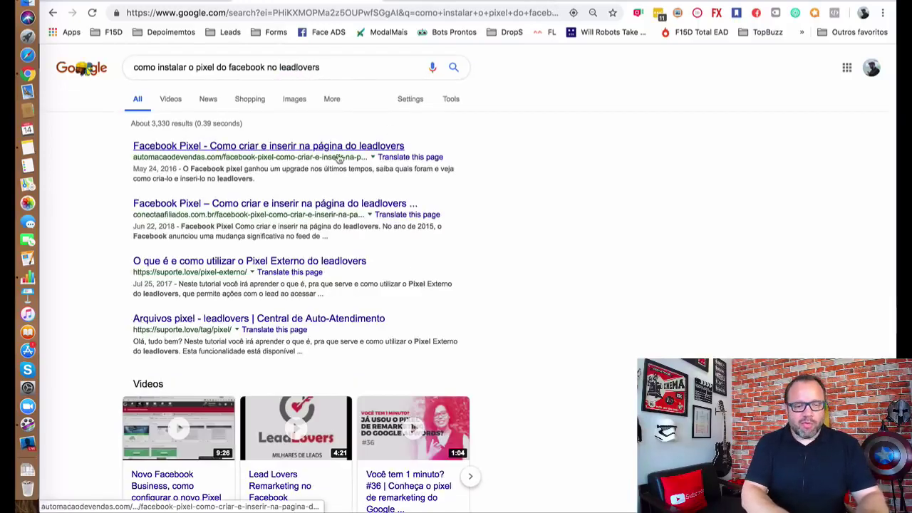
# - Open the website f15d.website in the current browser tab
pyautogui.doubleClick(286, 65)
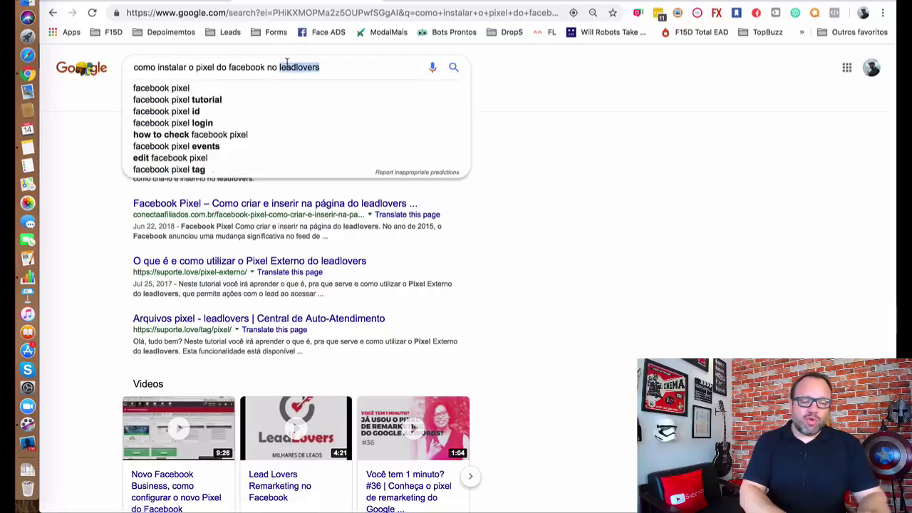
pyautogui.click(295, 12)
pyautogui.write('f15d')
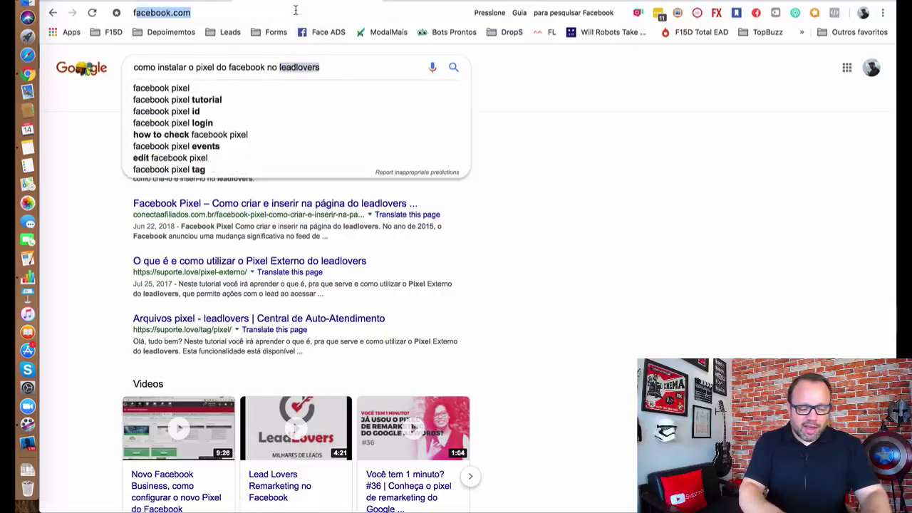
pyautogui.write('.website')
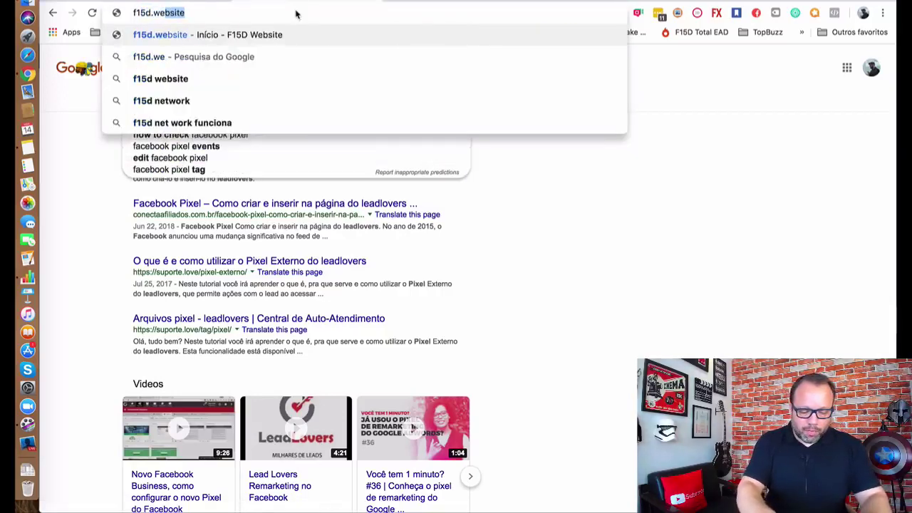
pyautogui.press('Return')
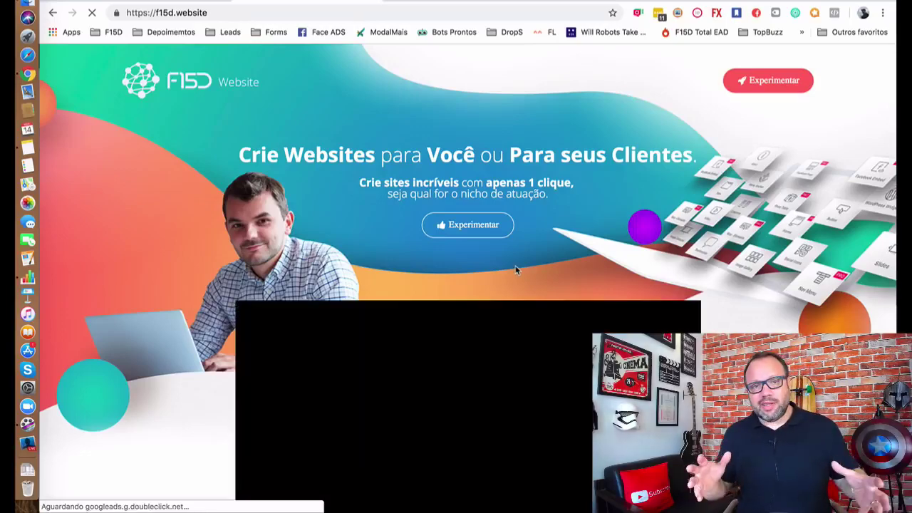
# - Switch to Notes and review the Facebook Pixel base code together with its Purchase event line
pyautogui.hotkey('ctrl', 'Up')
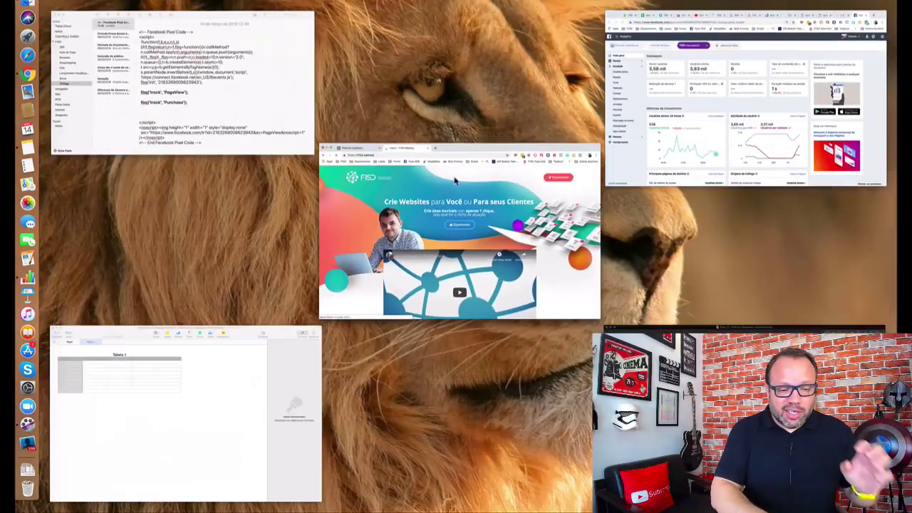
pyautogui.click(241, 66)
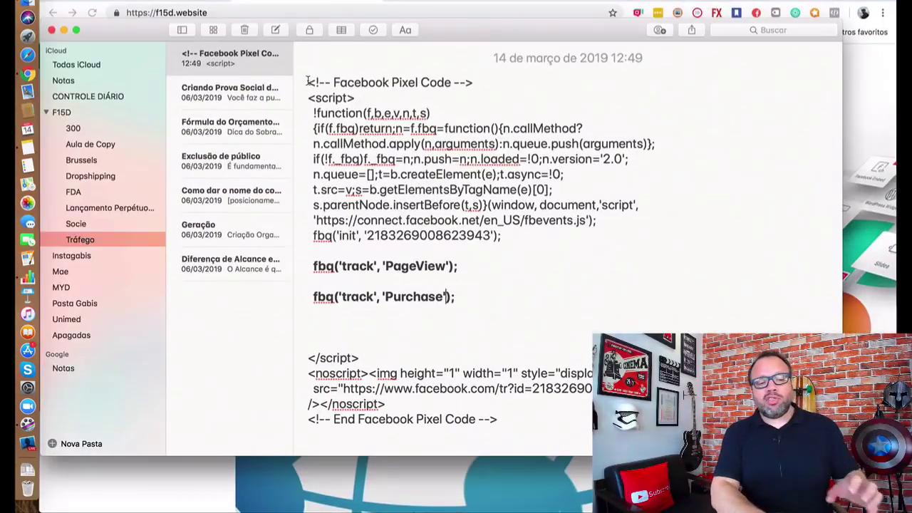
pyautogui.moveTo(307, 80); pyautogui.dragTo(284, 291)
pyautogui.click(432, 283)
pyautogui.click(376, 296)
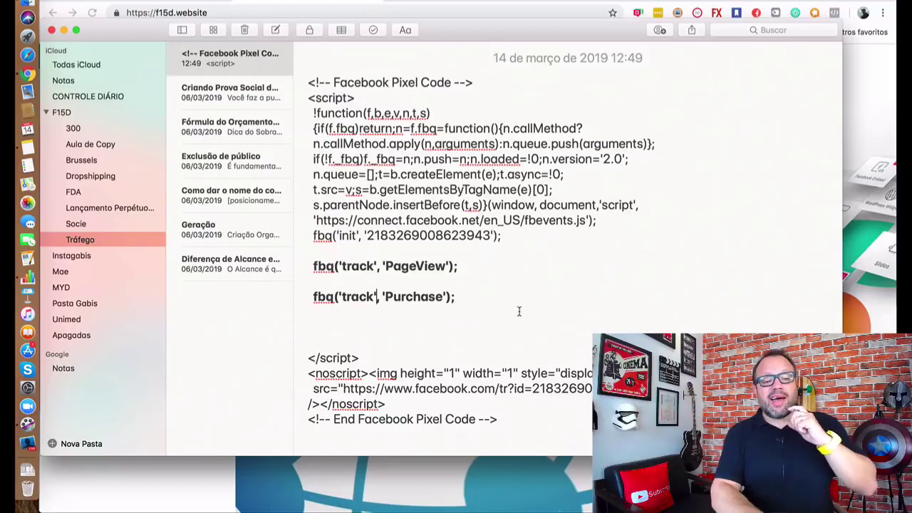
# - Switch to Events Manager in Chrome, look through the standard events in the pixel code installation dialog, and close the dialog
pyautogui.hotkey('ctrl', 'Up')
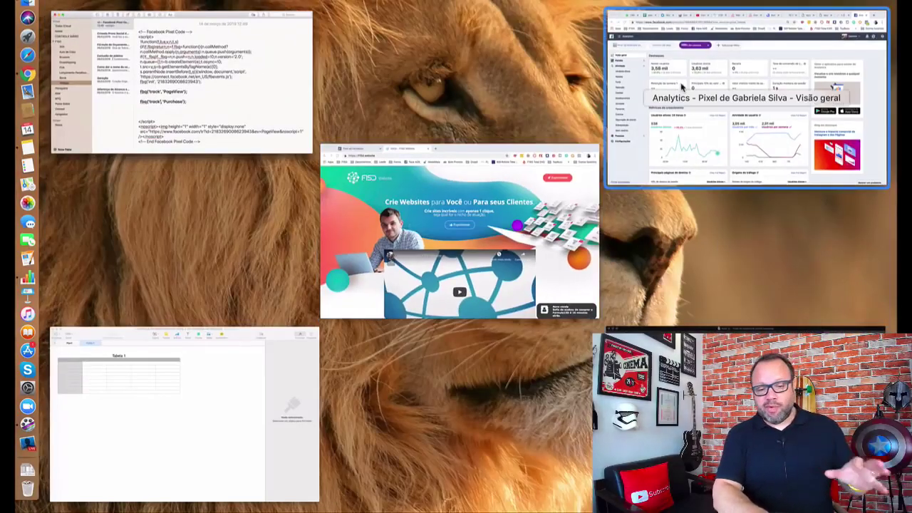
pyautogui.click(459, 235)
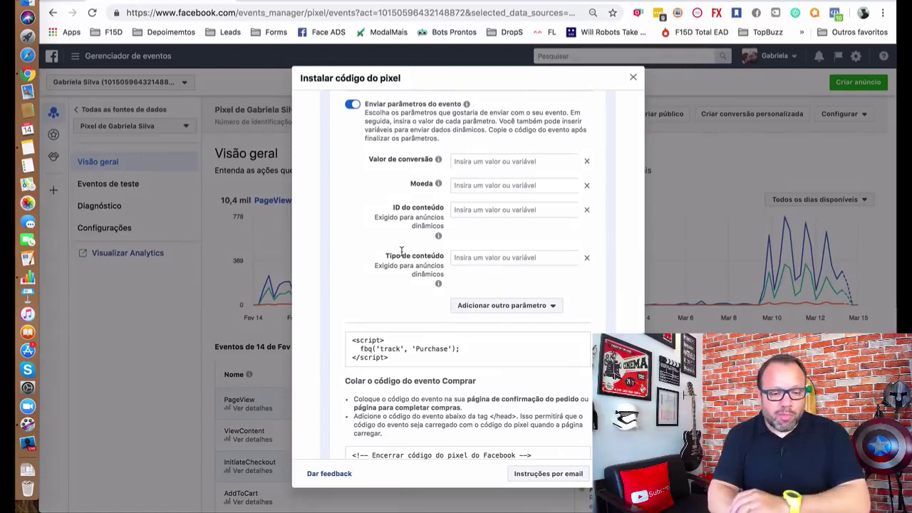
pyautogui.scroll(10, 412, 303)
pyautogui.scroll(1, 401, 249)
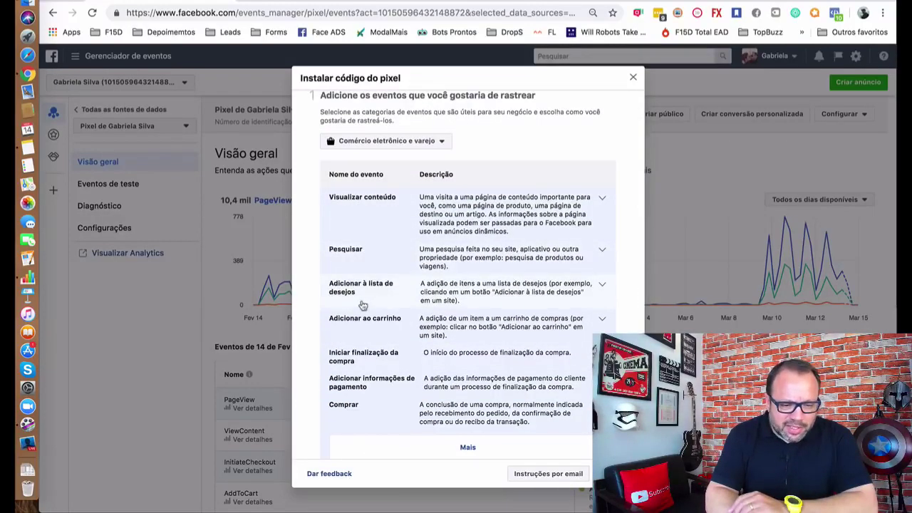
pyautogui.click(382, 404)
pyautogui.scroll(-3, 382, 285)
pyautogui.scroll(-10, 383, 284)
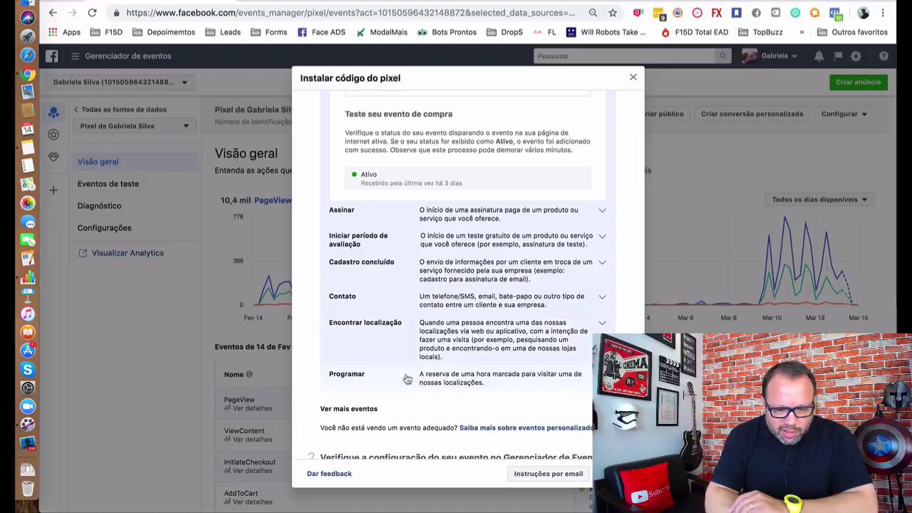
pyautogui.scroll(-2, 455, 277)
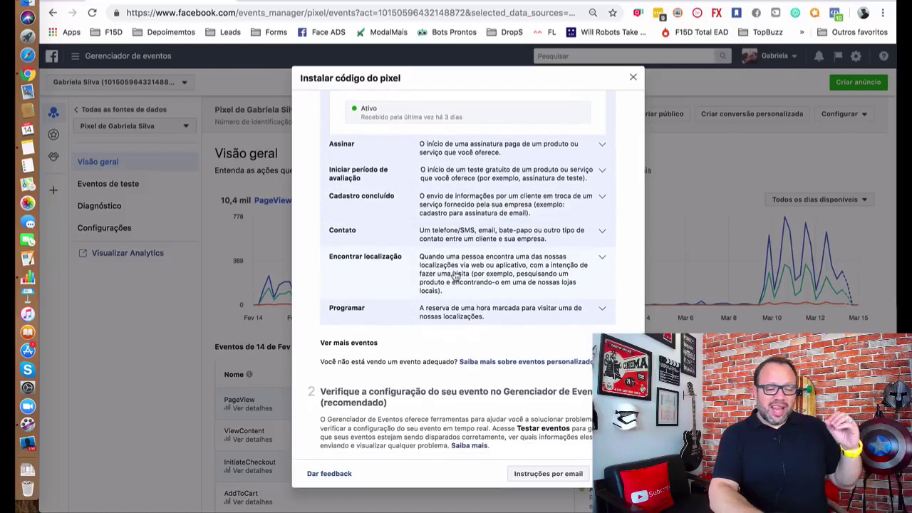
pyautogui.scroll(8, 455, 277)
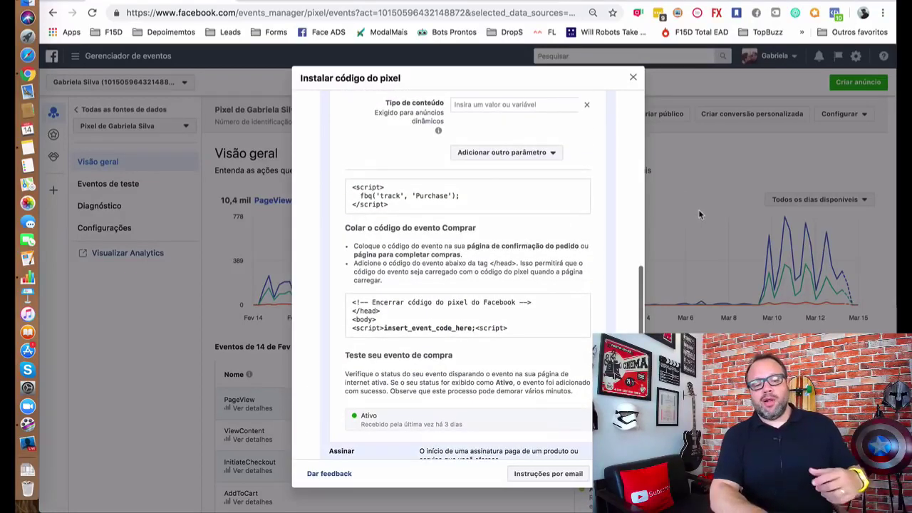
pyautogui.click(688, 205)
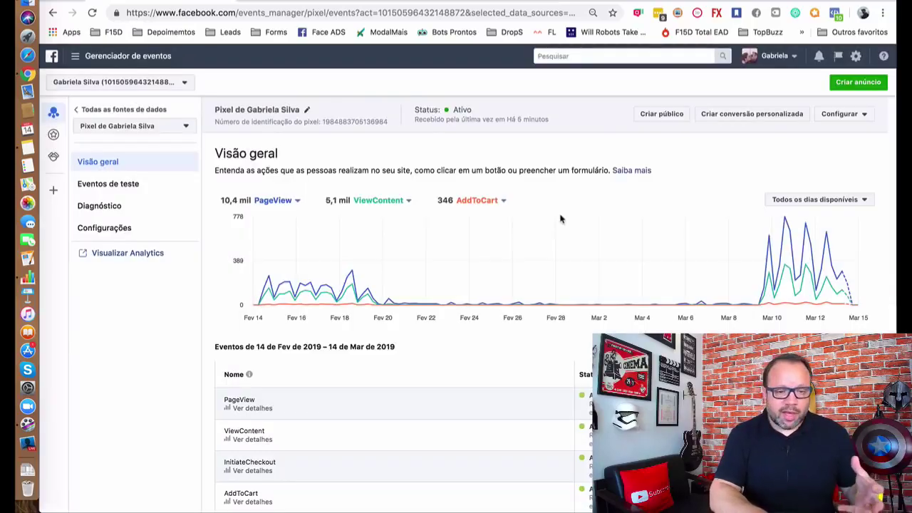
# - Switch to Notes and replace the Purchase event name in the pixel code with DownloadMeuFilho
pyautogui.hotkey('ctrl', 'Up')
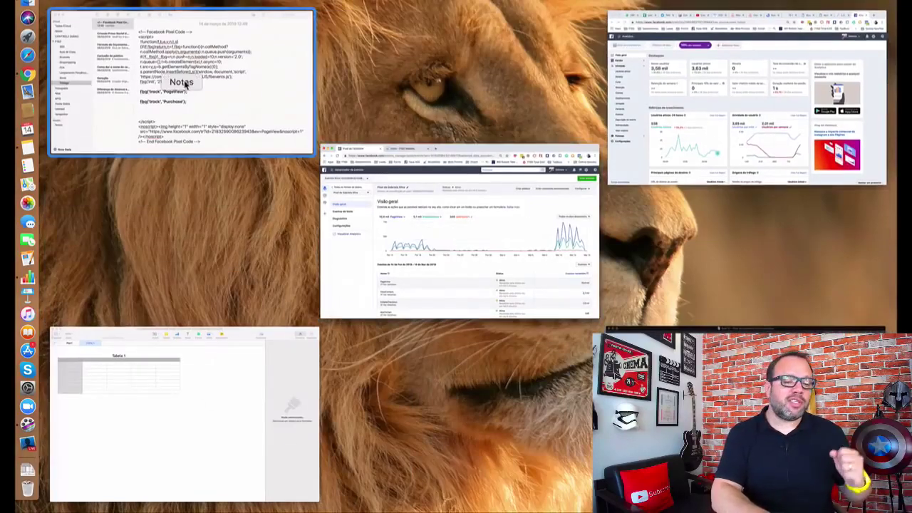
pyautogui.click(179, 83)
pyautogui.click(391, 298)
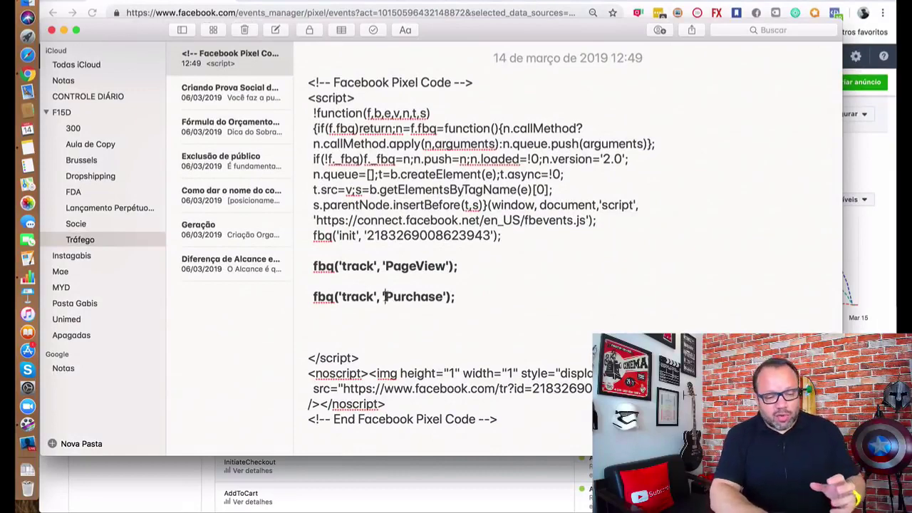
pyautogui.doubleClick(386, 297)
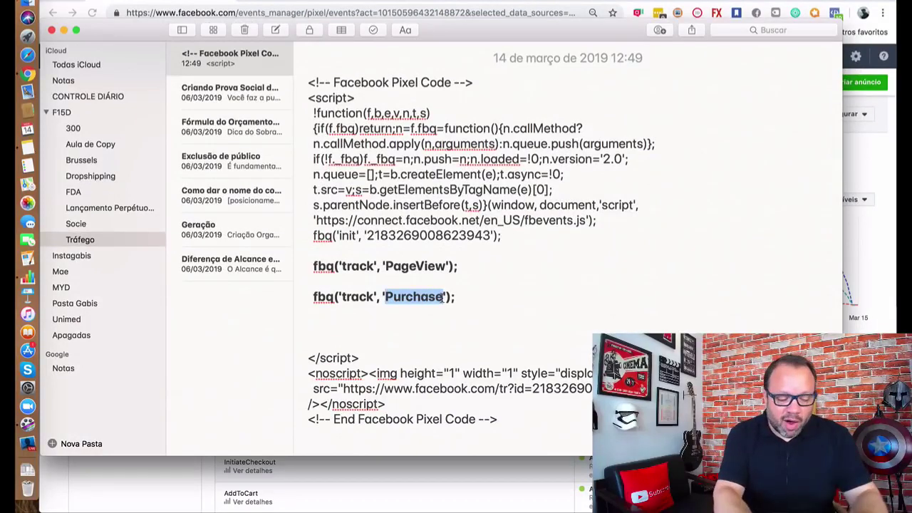
pyautogui.write('Deowid')
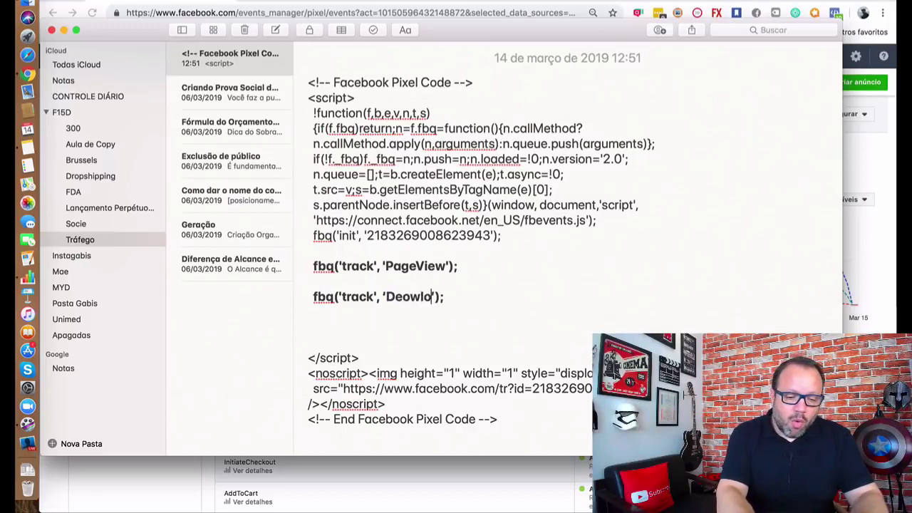
pyautogui.press('BackSpace')
pyautogui.press('BackSpace')
pyautogui.press('BackSpace')
pyautogui.press('BackSpace')
pyautogui.press('BackSpace')
pyautogui.write('o')
pyautogui.write('wnloadM')
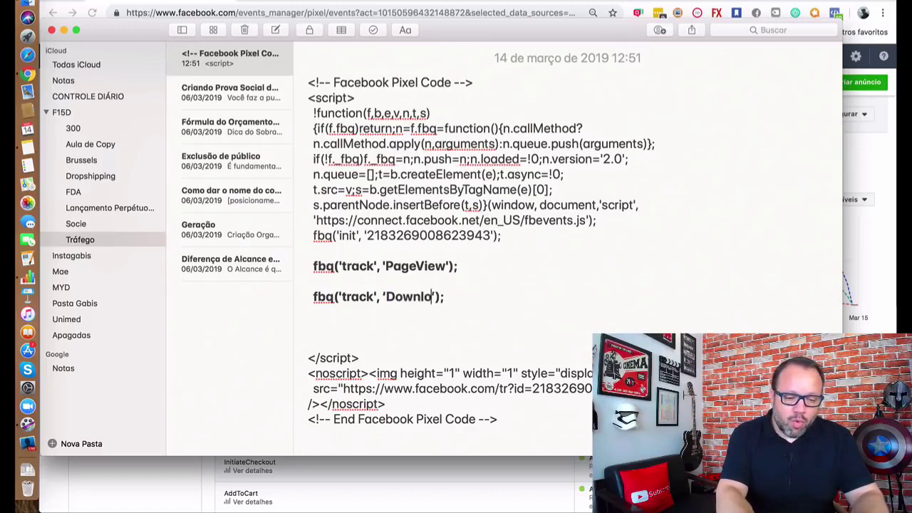
pyautogui.write('euFilho')
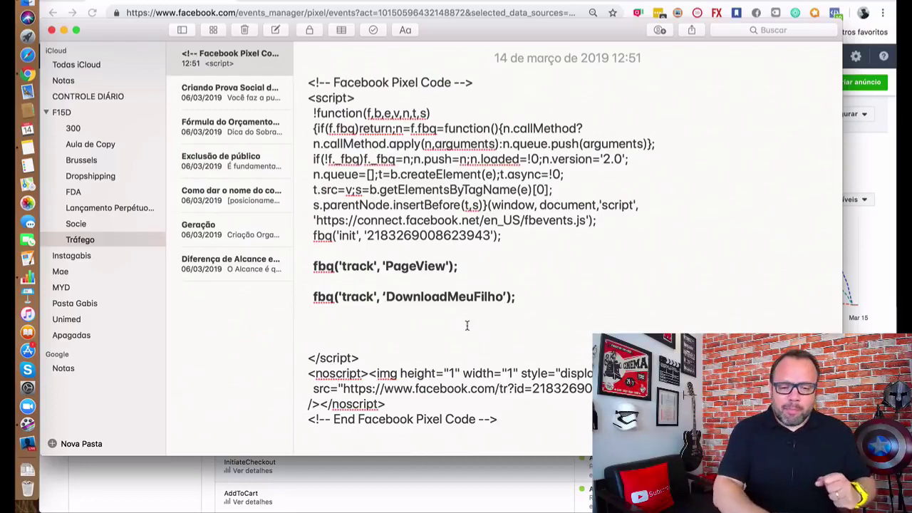
# - Switch to Chrome and look over the formula300.com.br landing page down to its BAIXAR SUPER EBOOK download button
pyautogui.hotkey('ctrl', 'Up')
pyautogui.click(525, 230)
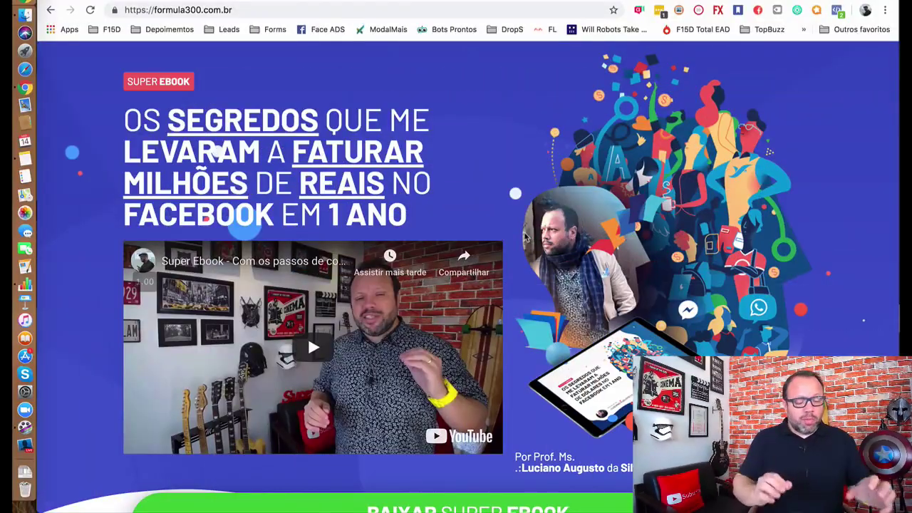
pyautogui.scroll(-10, 565, 347)
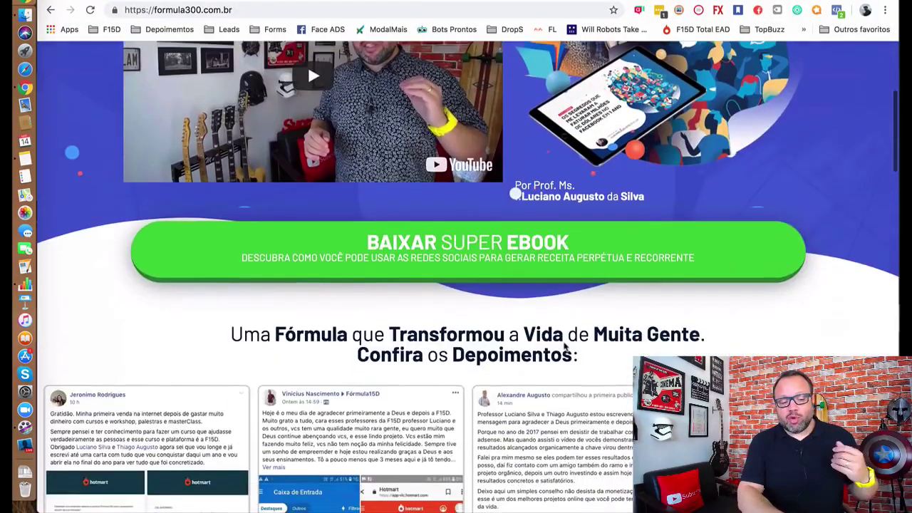
pyautogui.scroll(5, 564, 346)
pyautogui.scroll(5, 564, 346)
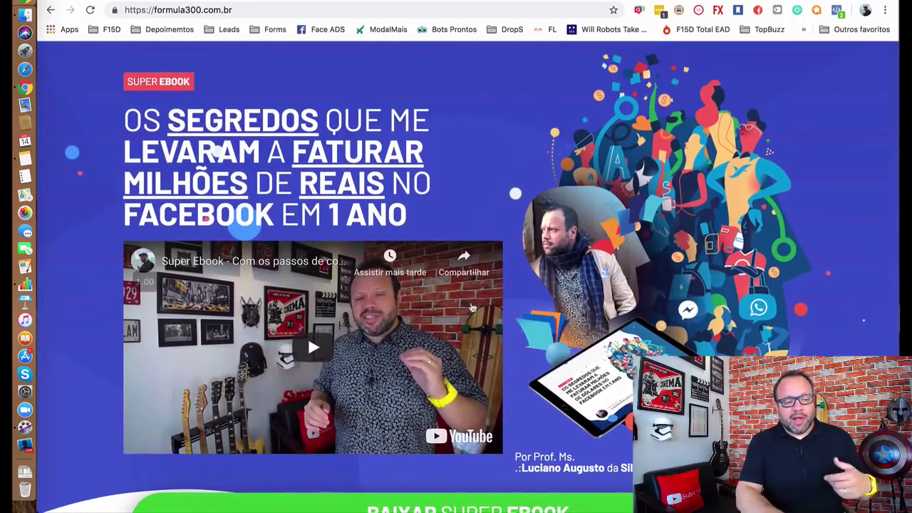
pyautogui.scroll(-1, 564, 347)
pyautogui.scroll(-2, 574, 412)
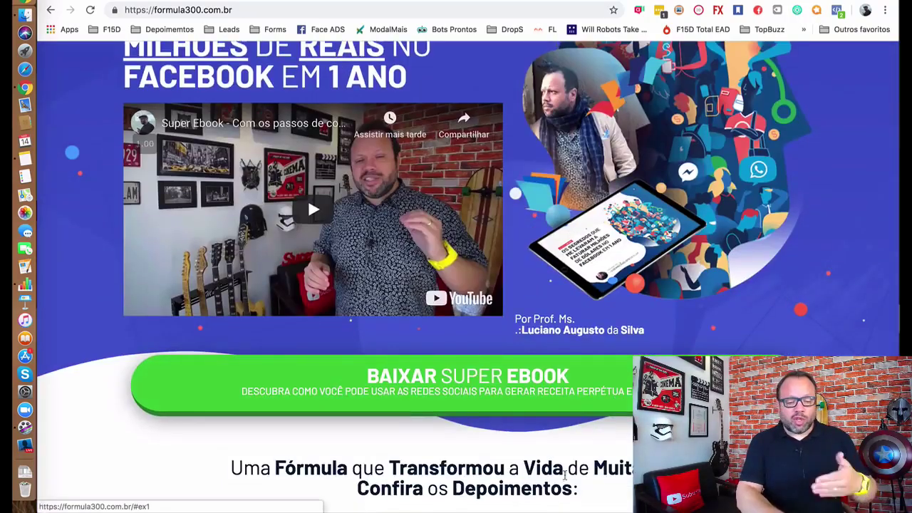